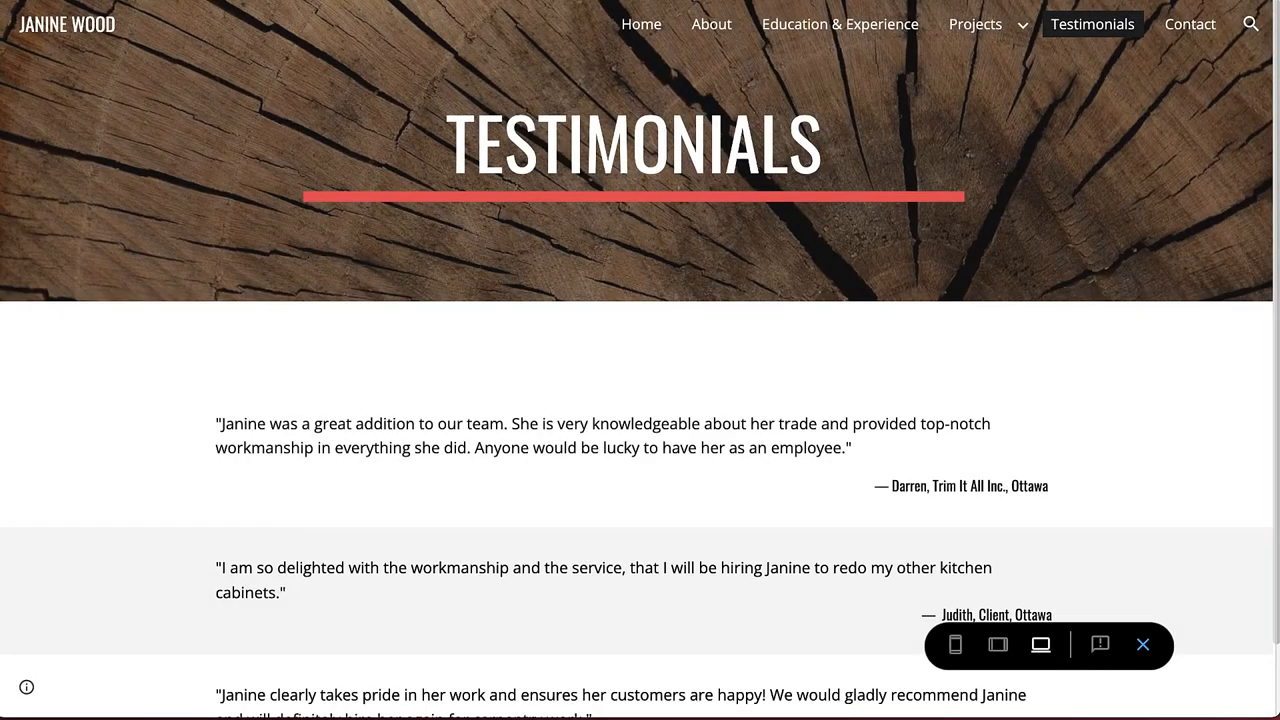
Return from the Contact preview to the Testimonials page and add a header banner.
left_click(1190, 24)
scroll(1110, 225, "down", 3)
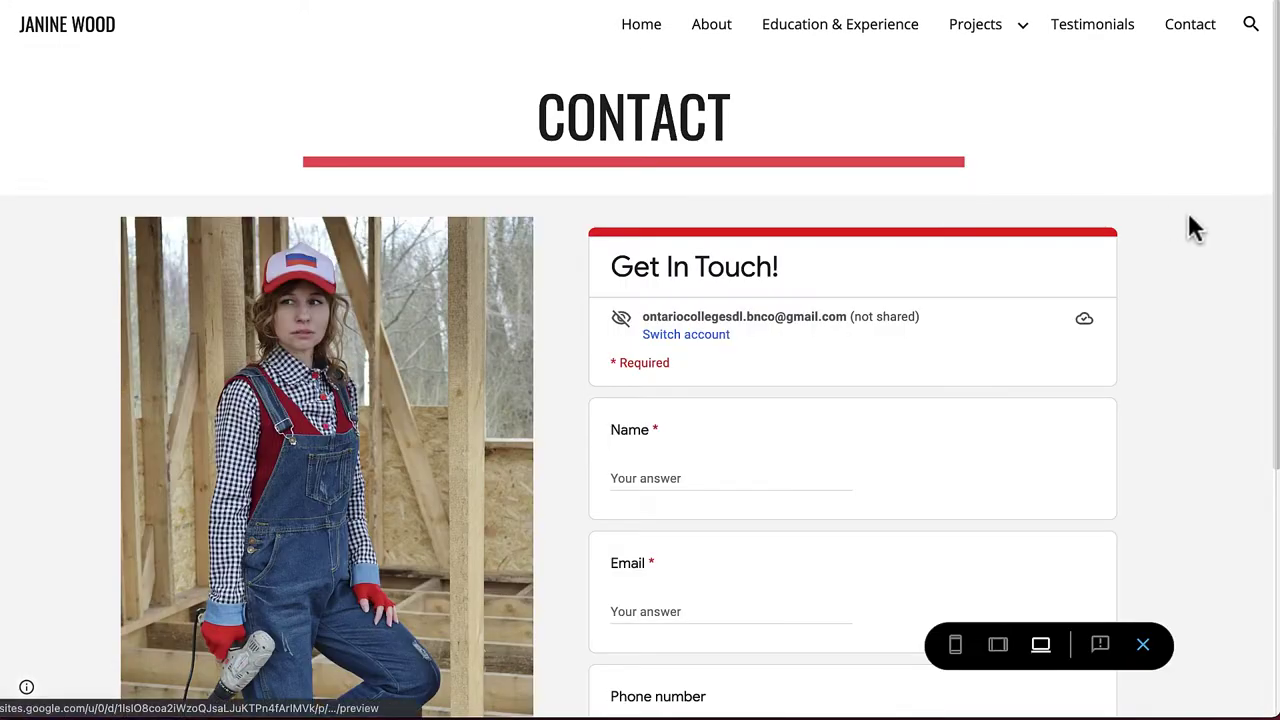
scroll(1188, 210, "down", 4)
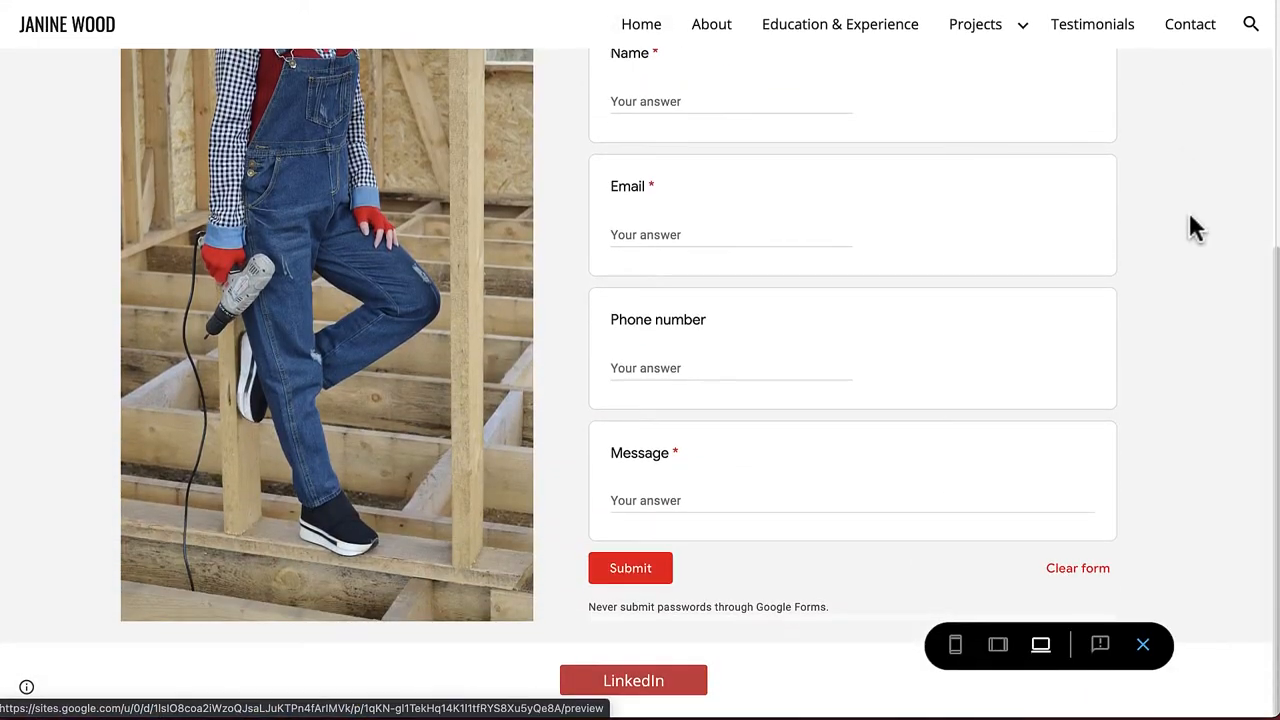
scroll(1188, 228, "up", 5)
scroll(1188, 228, "up", 3)
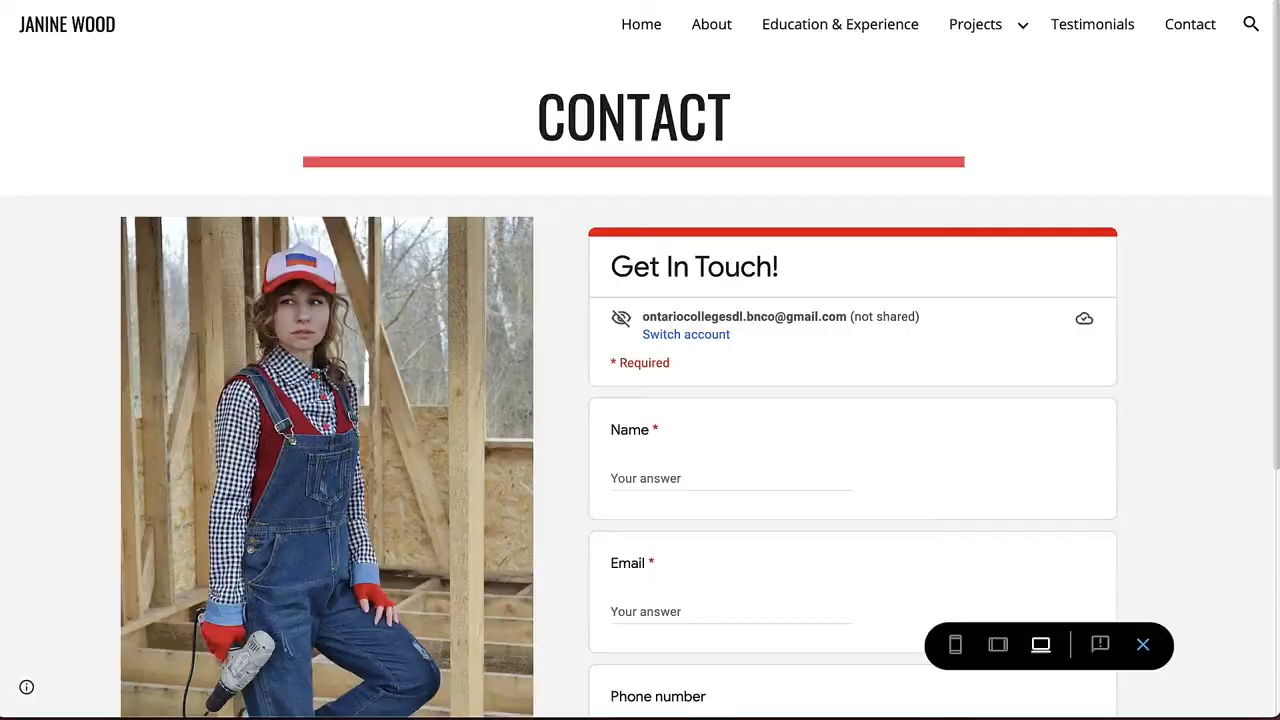
left_click(1092, 24)
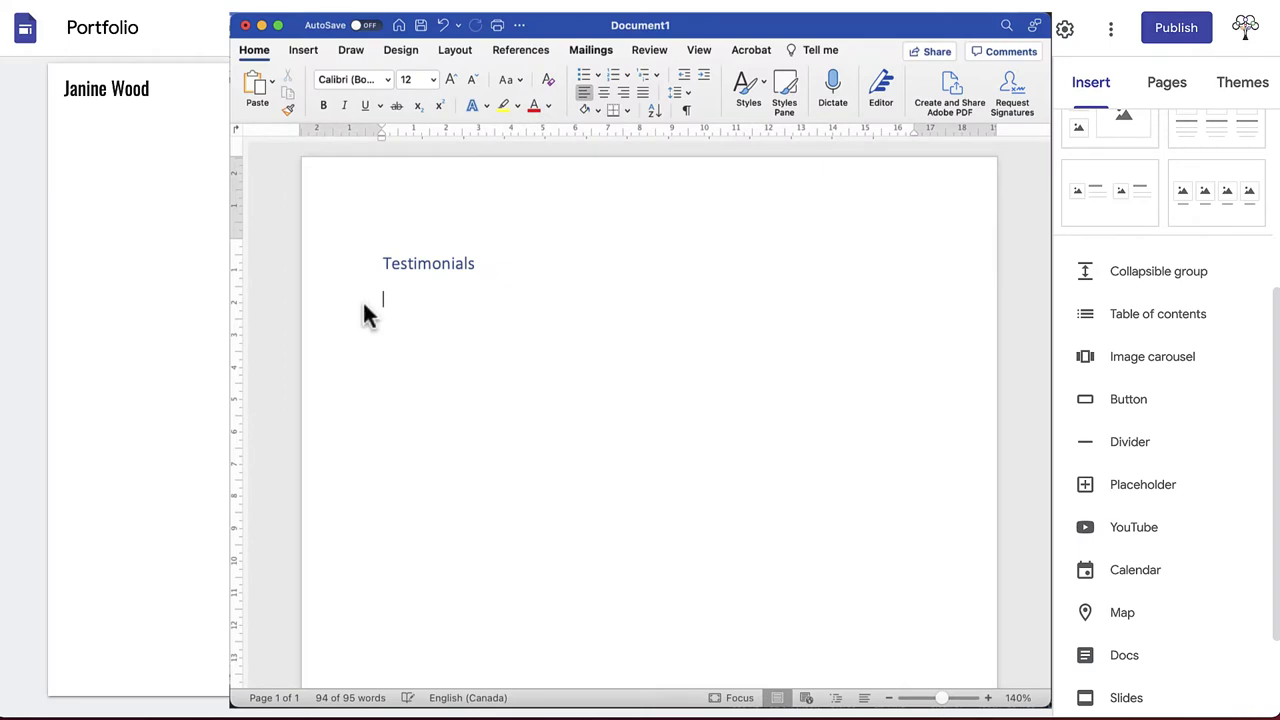
type("Janine was a great addition to our team. She is very knowledgeable about her trade and provided top-notch workmanship in everything she did. Anyone would be lucky to have her as an employee. –Darren, Trim It All Inc., Ottawa  I am so delighted with the workmanship and the service, that I will be hiring Janine to redo my other kitchen cabinets. — Judith, Client, Ottawa  Janine clearly takes pride in her work and ensures her customers are happy! We would gladly recommend Janine and will definitely hire her again for carpentry work. — Jan, Client, Ottawa")
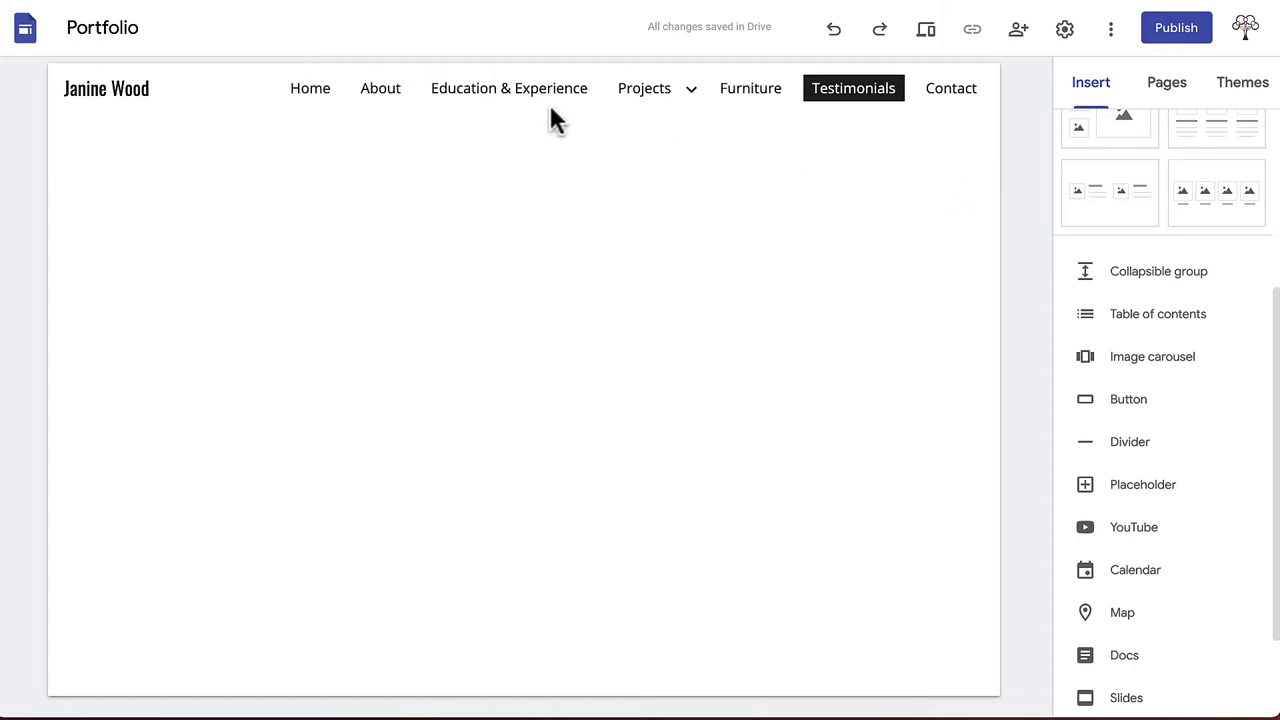
mouse_move(530, 120)
left_click(530, 134)
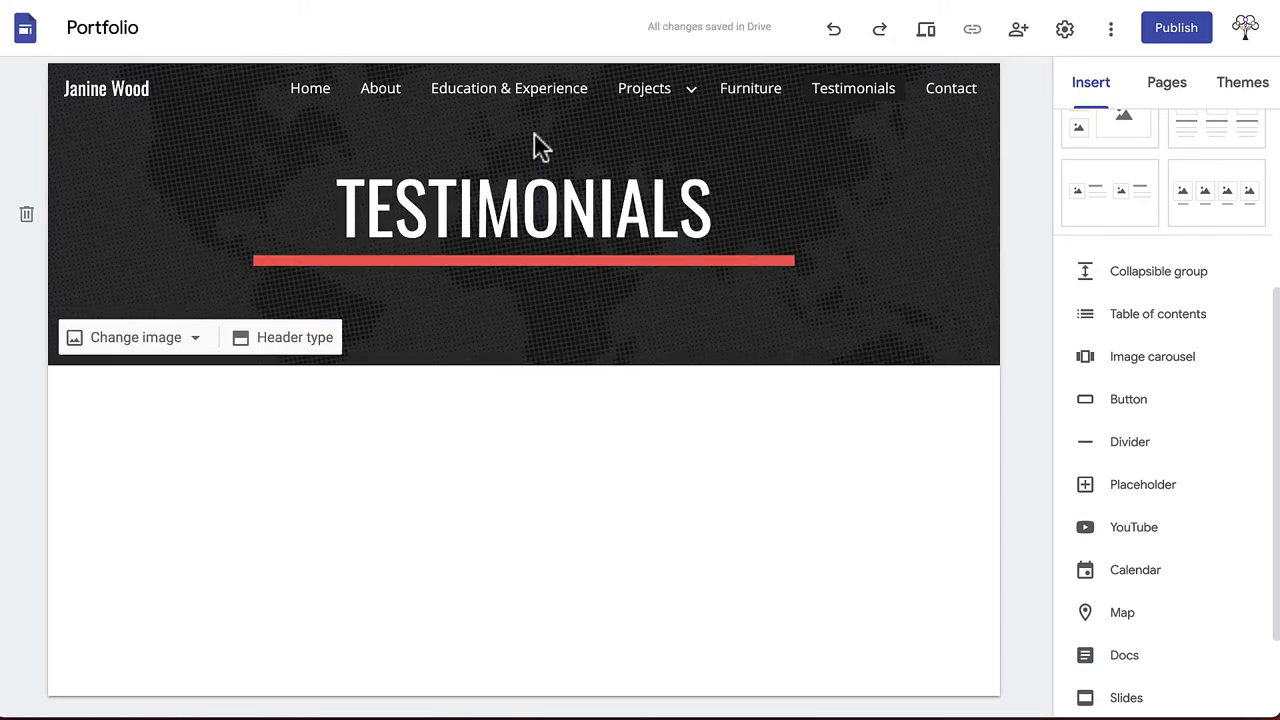
Upload the wood-texture lumber photo as the header image and set its anchor position.
left_click(198, 340)
left_click(118, 382)
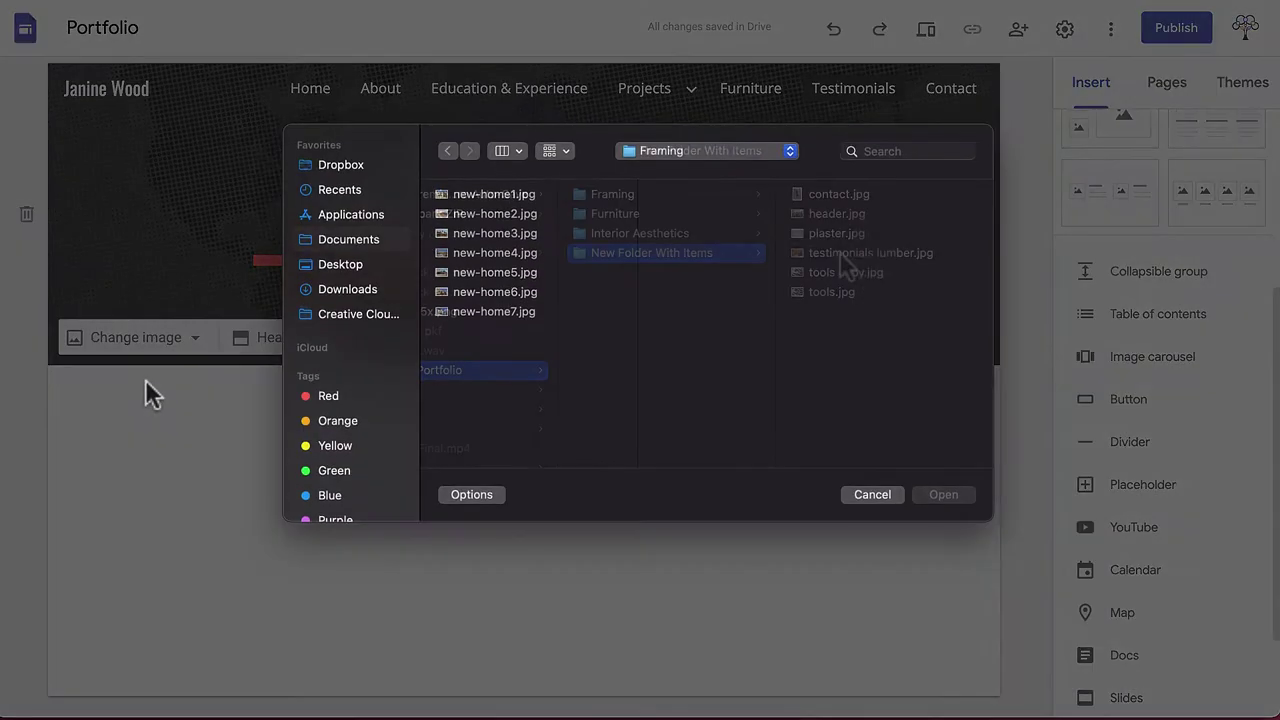
left_click(870, 252)
left_click(943, 494)
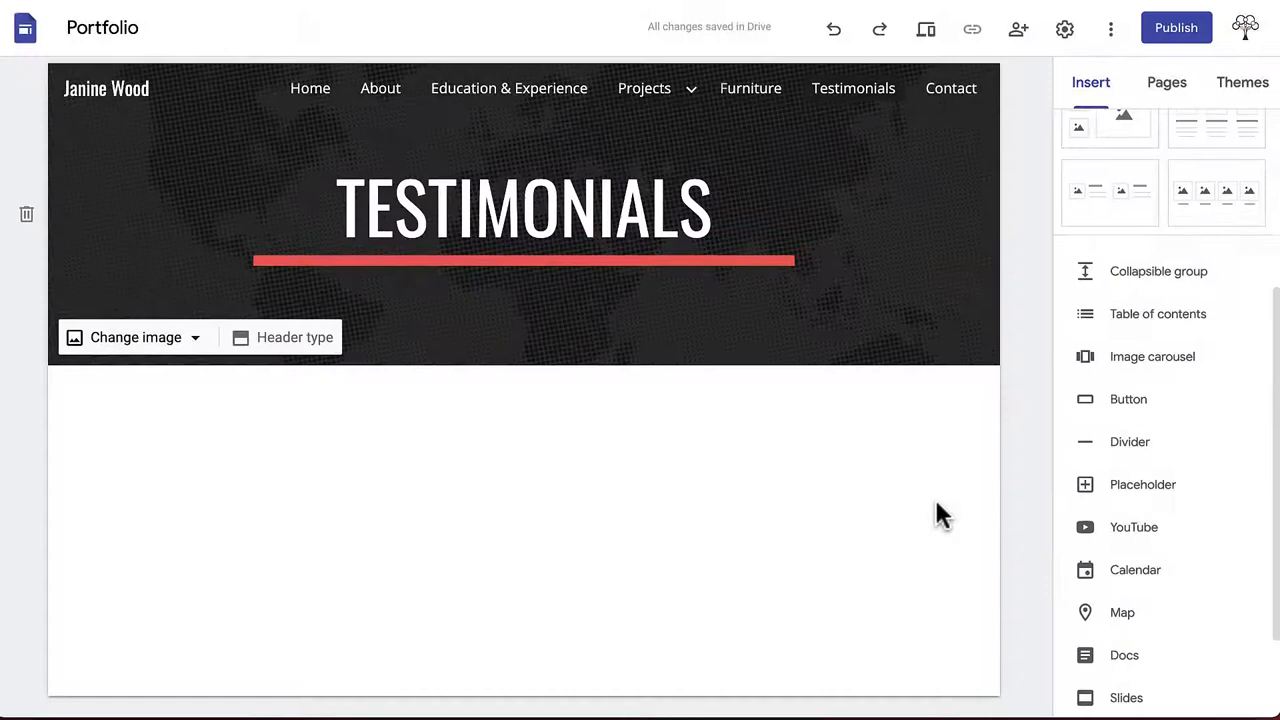
left_click(982, 350)
left_click(923, 526)
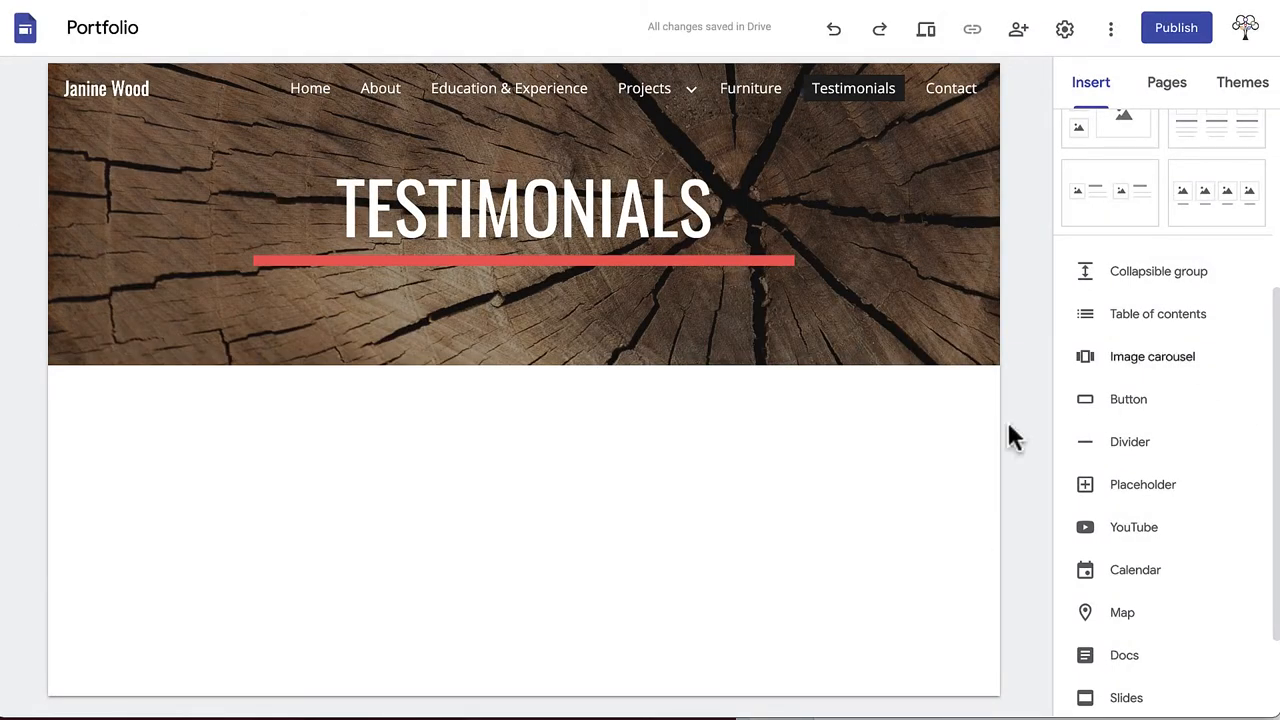
left_click(781, 498)
scroll(1160, 400, "up", 5)
scroll(1160, 300, "up", 5)
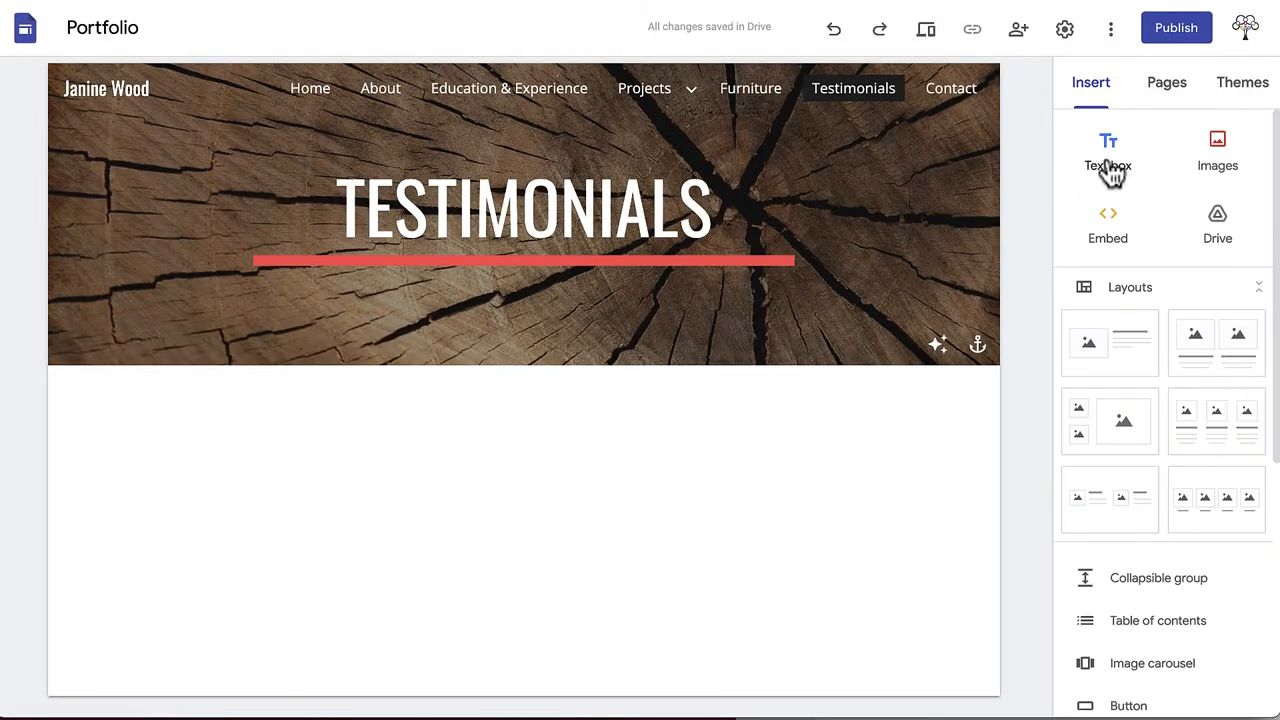
Add a text box with the first pasted testimonial, attribution on its own right-aligned line.
left_click(1108, 150)
left_click(590, 410)
type("Janine was a great addition to our team. She is very knowledgeable about her trade and provided top-notch workmanship in everything she did. Anyone would be lucky to have her as an employee. –Darren, Trim It All Inc., Ottawa")
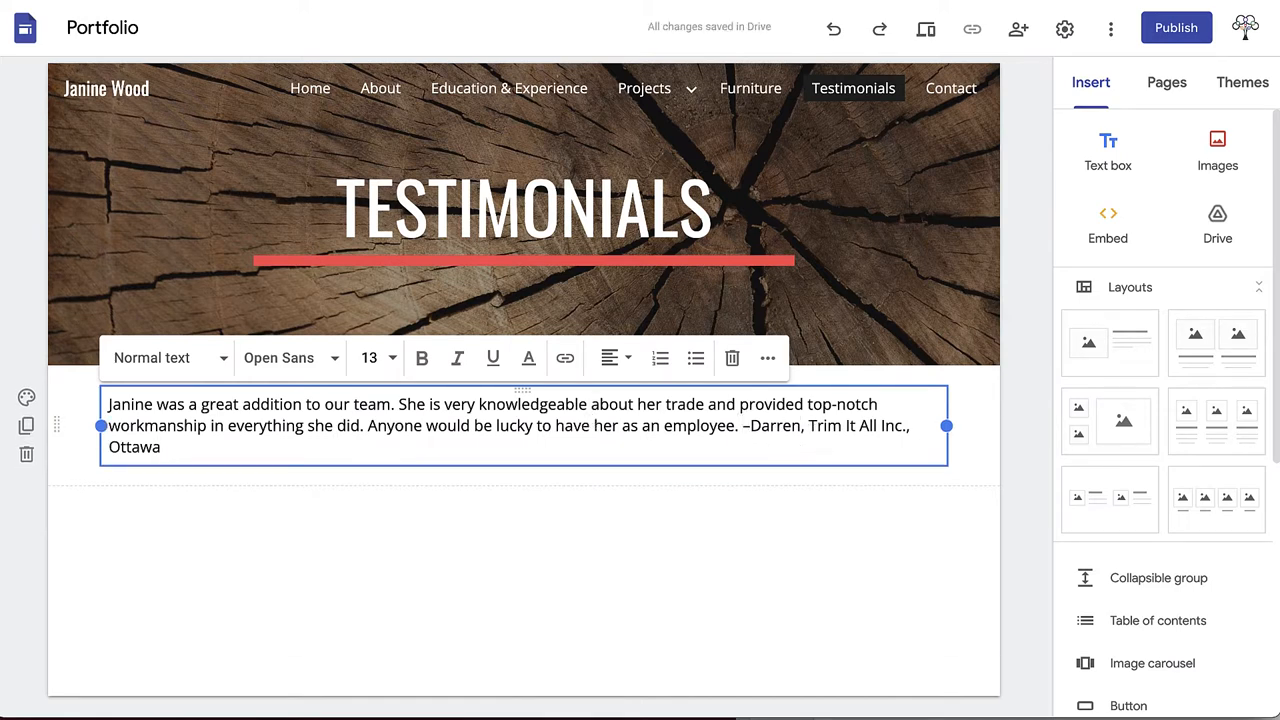
left_click(742, 425)
key("Return")
left_click(615, 358)
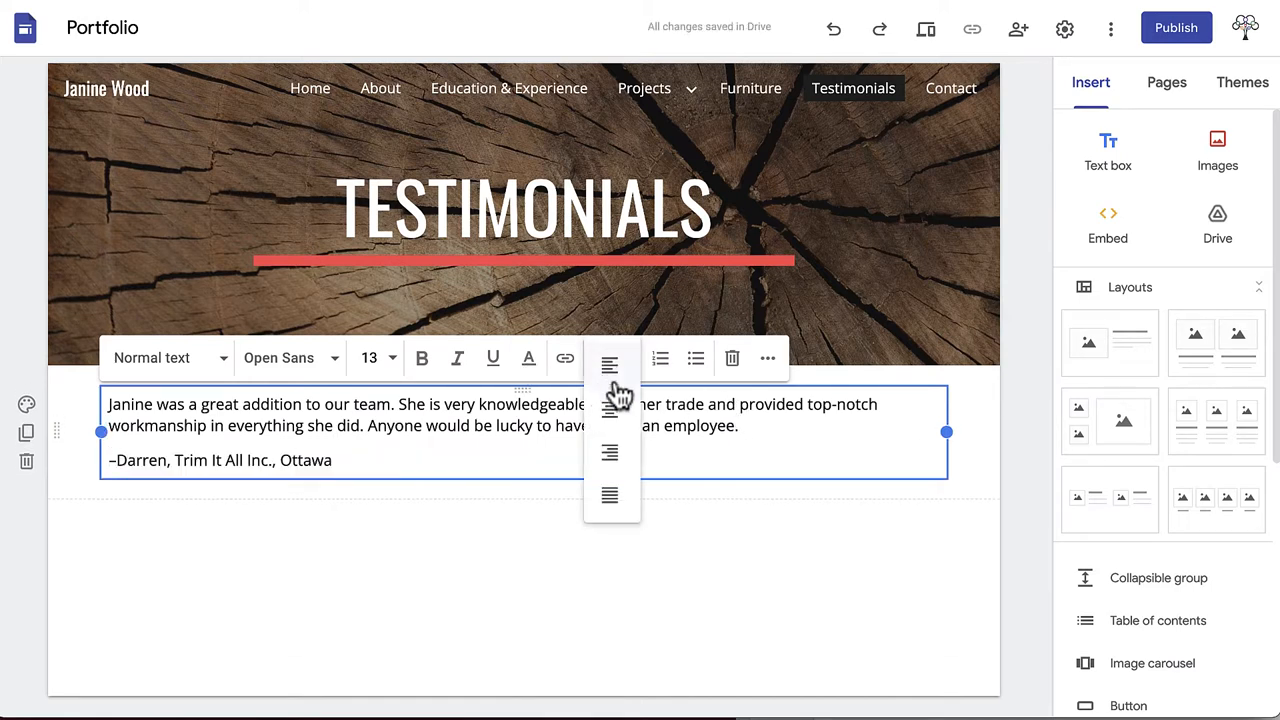
left_click(610, 455)
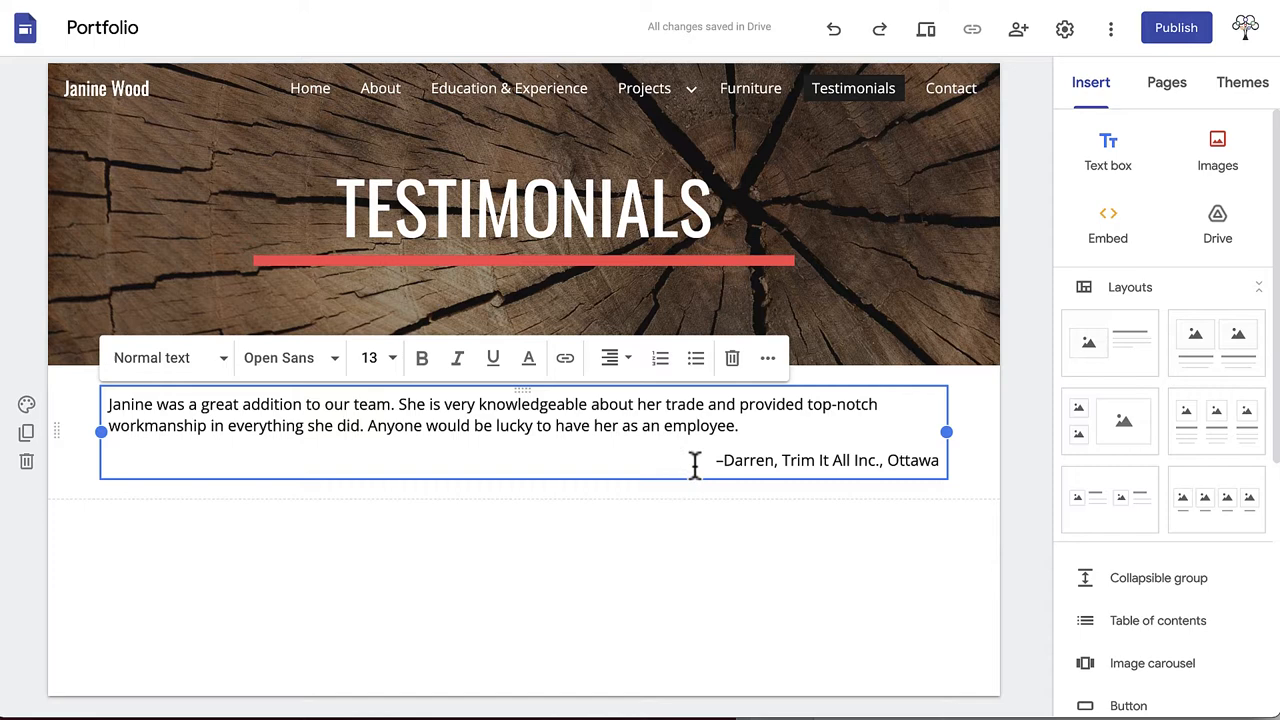
Quote the testimonial and set the attribution 'Darren, Trim It All Inc., Ottawa' in Oswald Normal.
left_click(740, 426)
type("\"")
key("Home")
type("\"")
left_click_drag(715, 460, 940, 462)
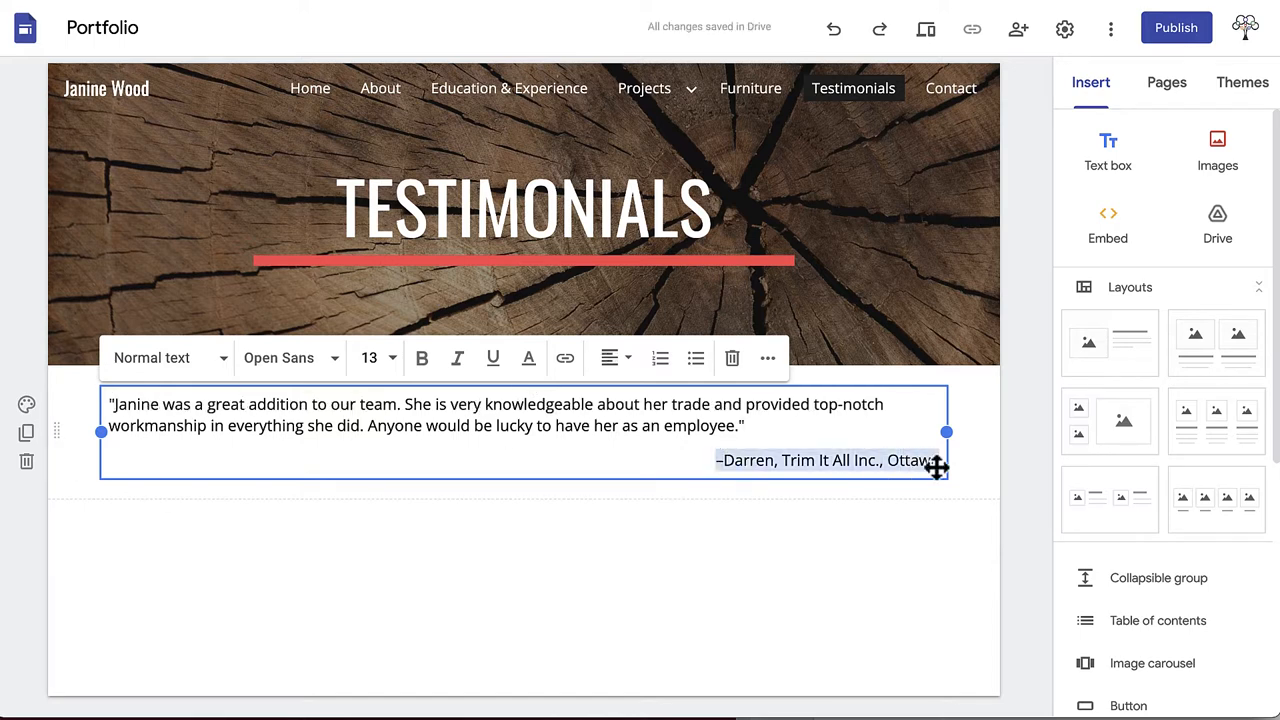
left_click(290, 358)
mouse_move(290, 461)
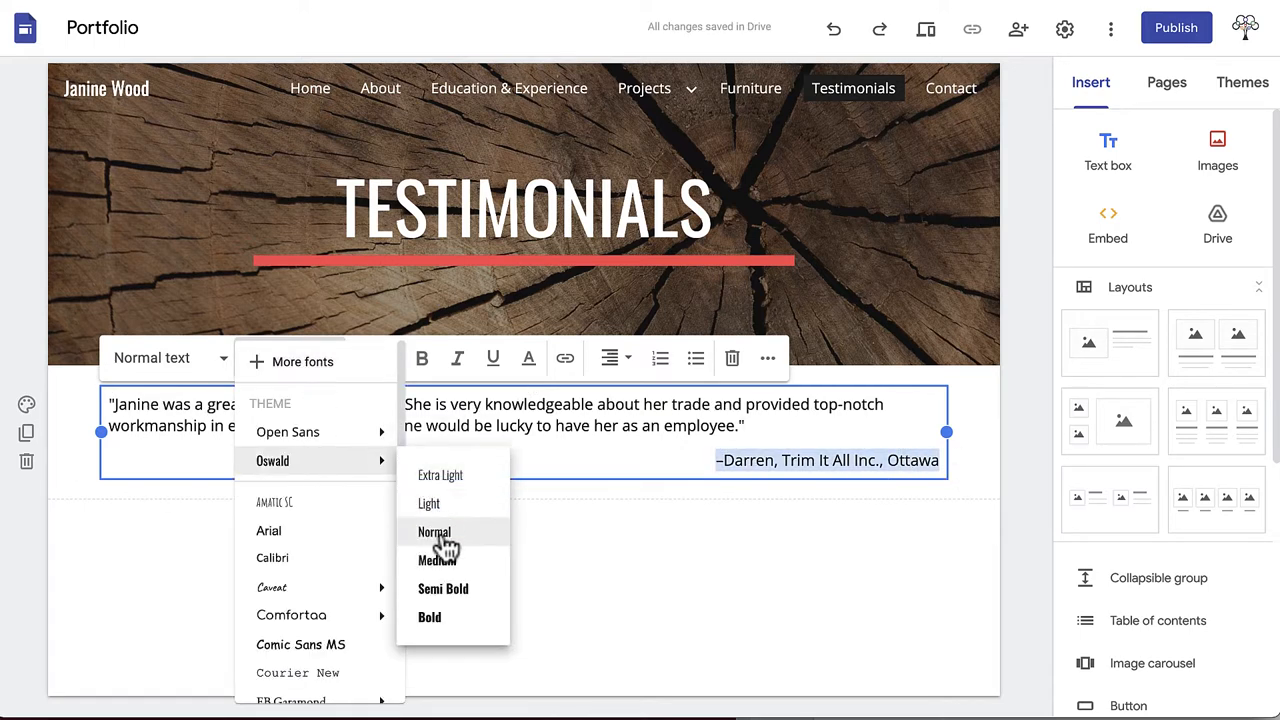
left_click(440, 540)
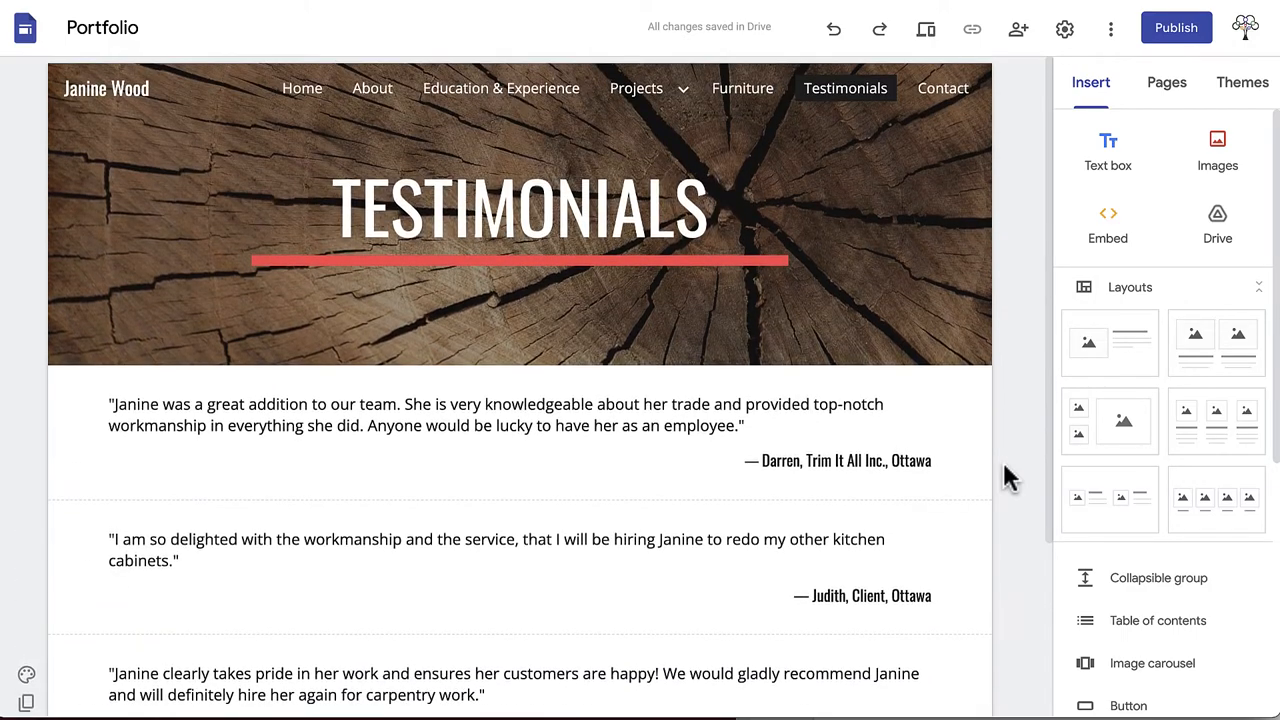
scroll(1002, 459, "down", 5)
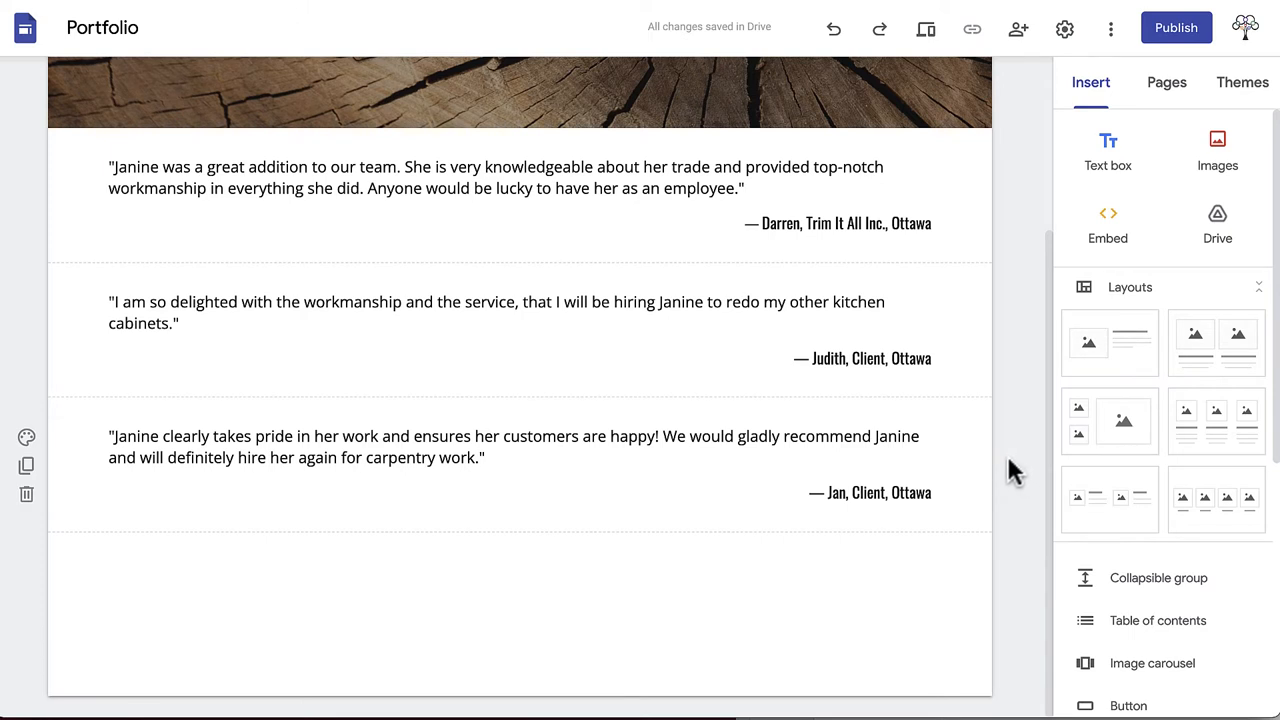
mouse_move(520, 565)
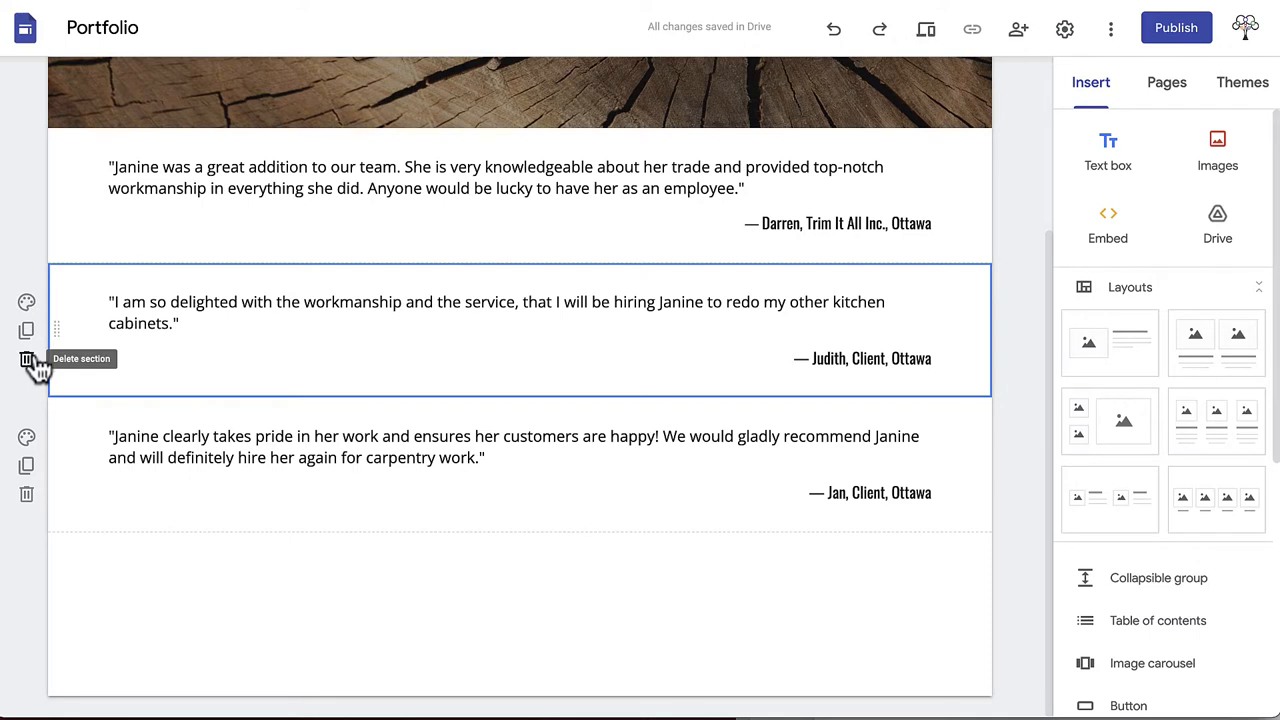
Give Judith's middle section the light grey Style 2 background after trying red and image styles.
left_click(27, 302)
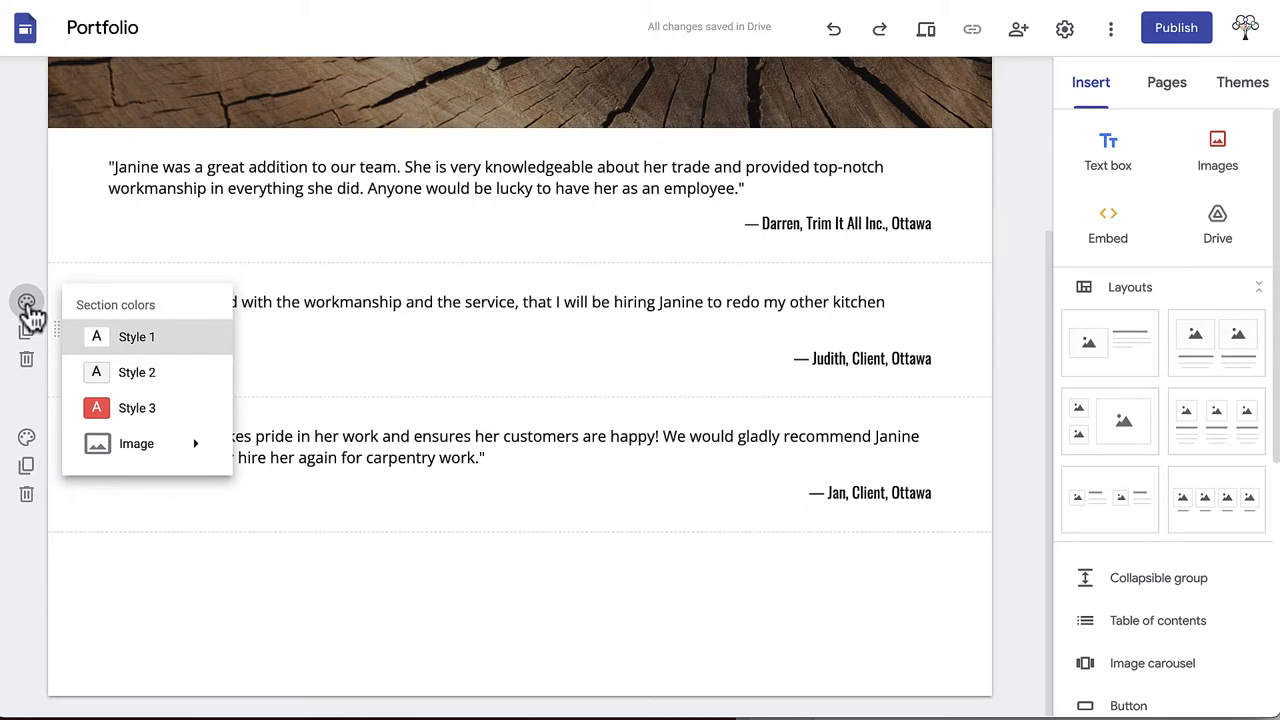
left_click(100, 372)
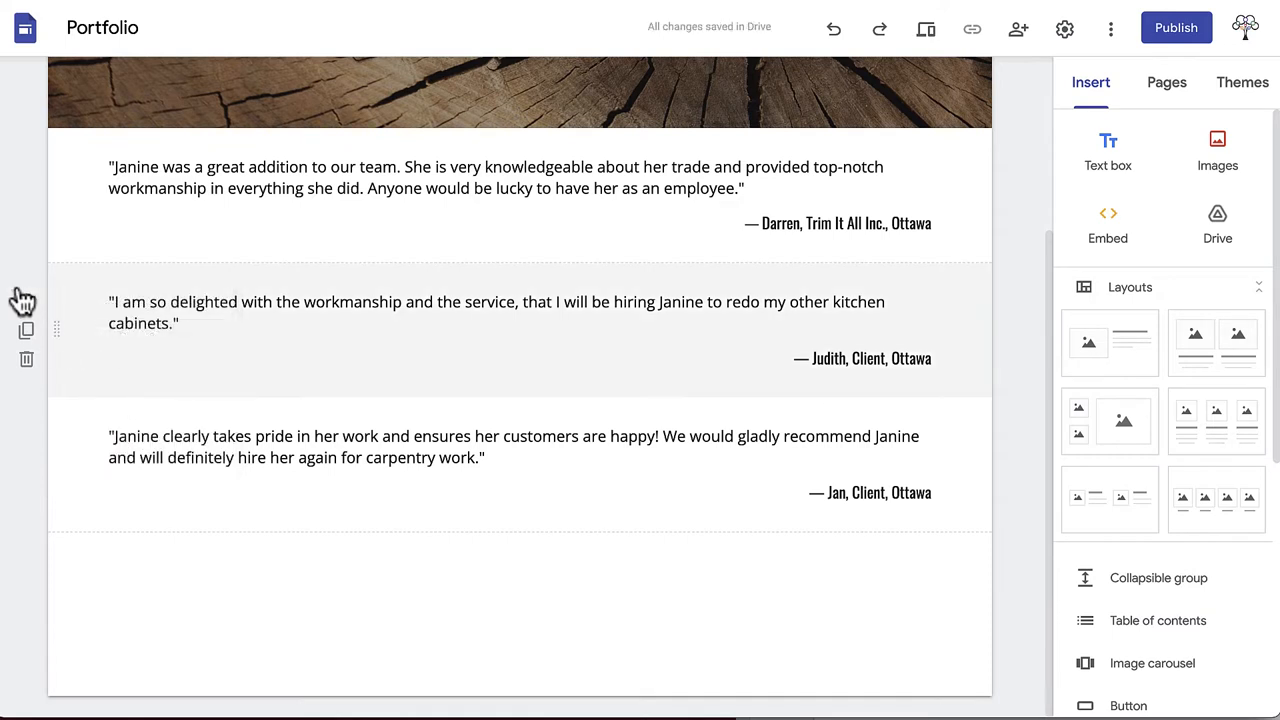
left_click(26, 302)
left_click(100, 407)
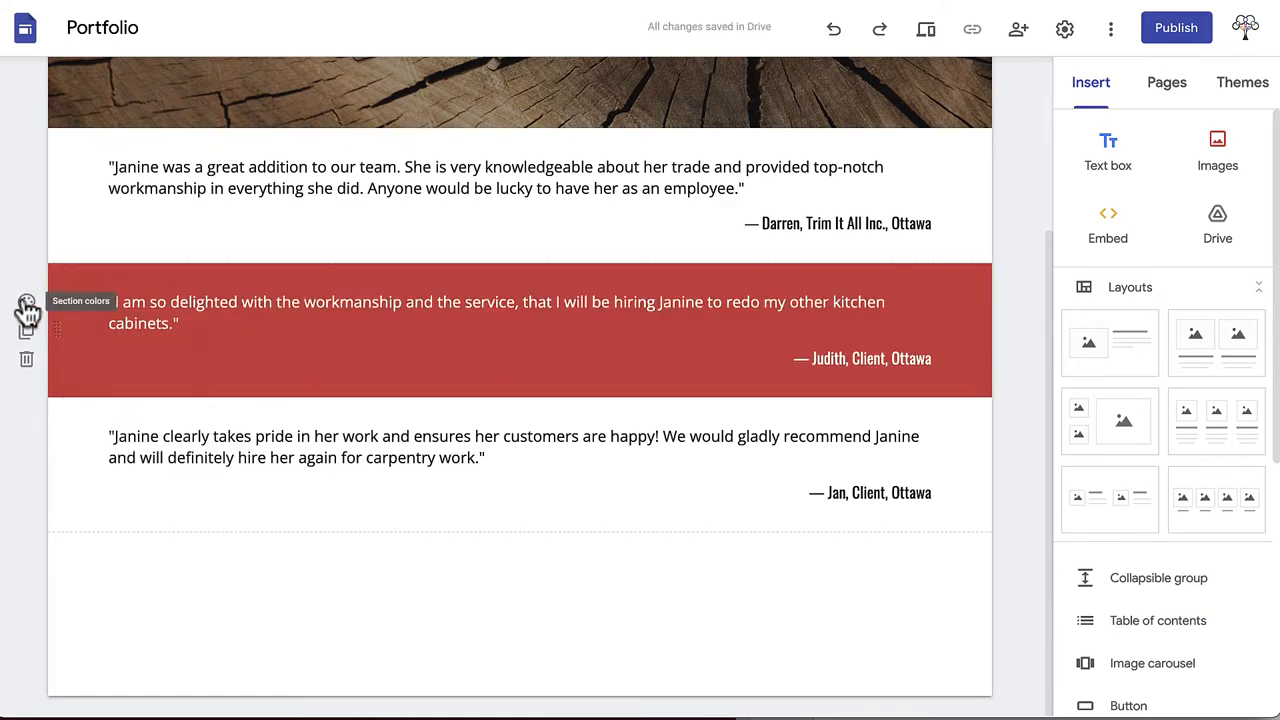
left_click(27, 302)
mouse_move(137, 443)
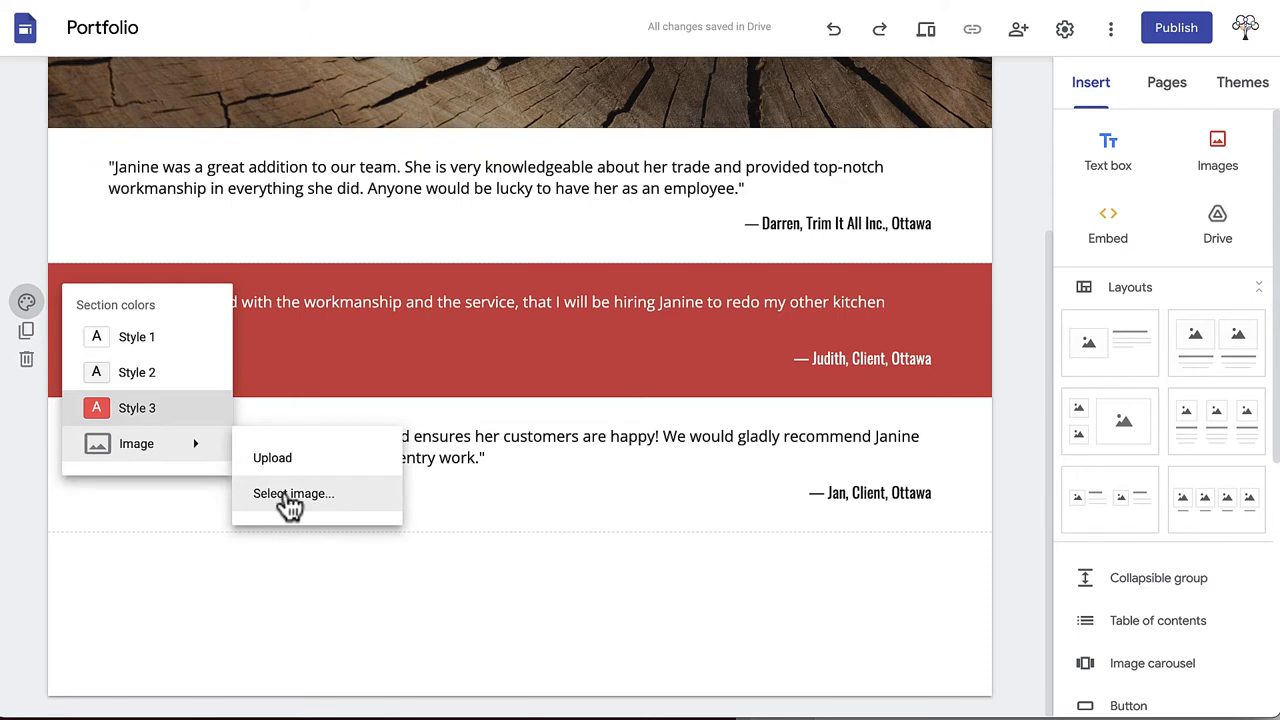
left_click(137, 372)
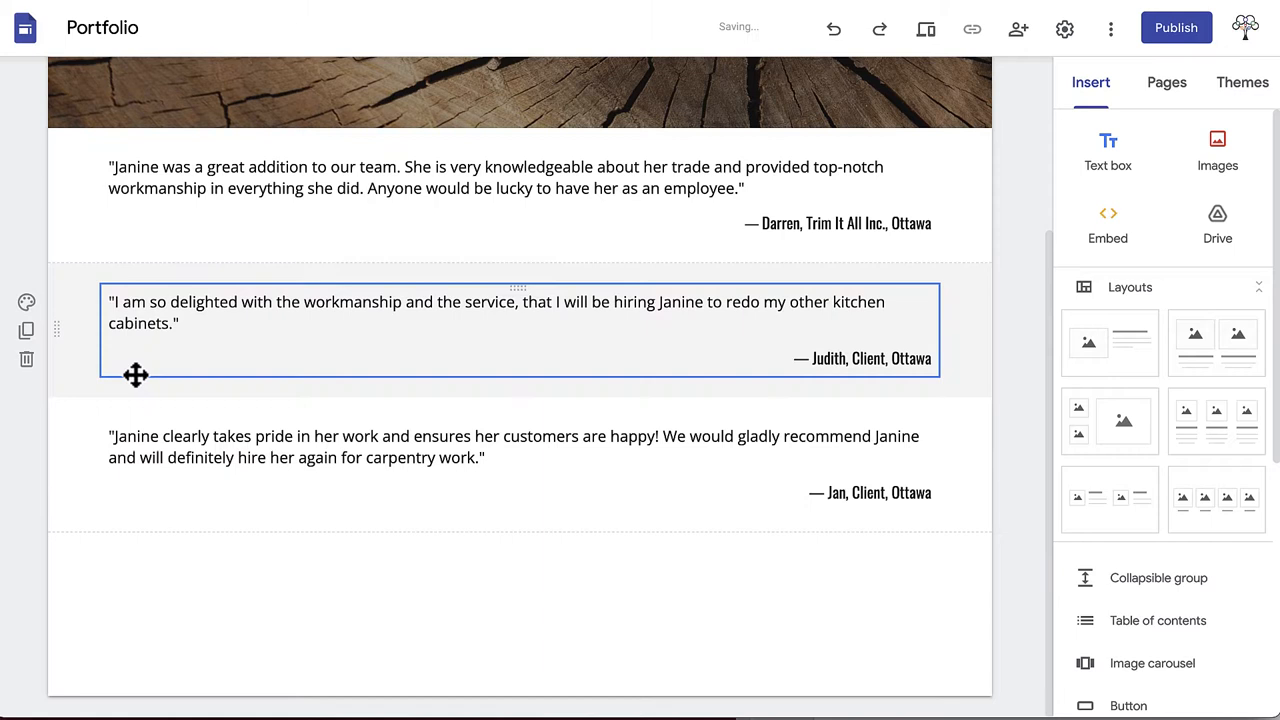
left_click(415, 565)
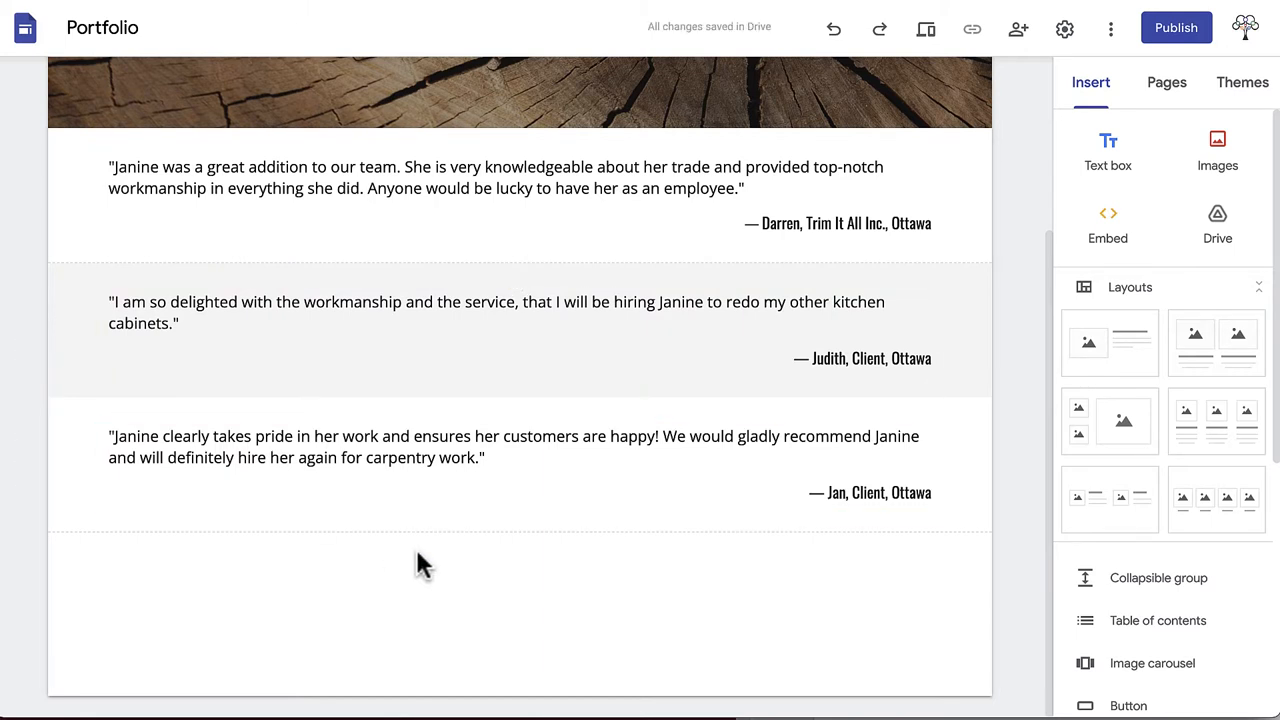
scroll(417, 565, "up", 5)
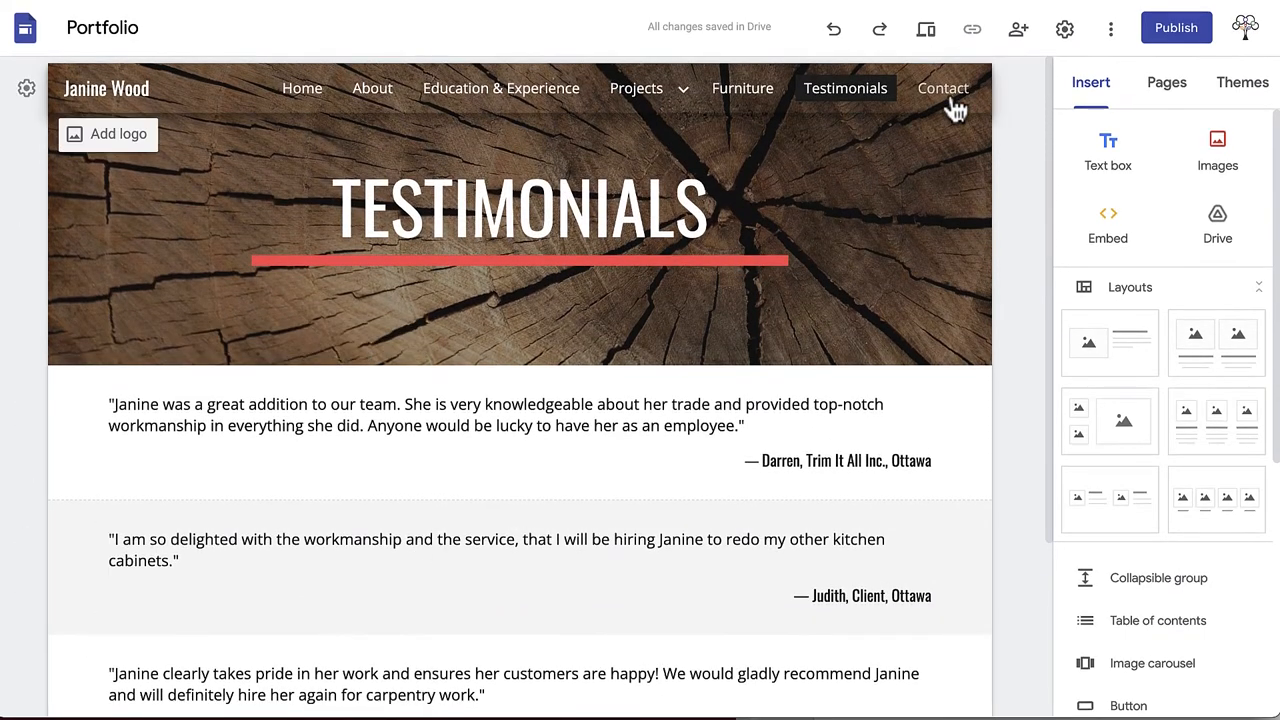
Add a header to the Contact page and switch it to the Title only style.
left_click(943, 88)
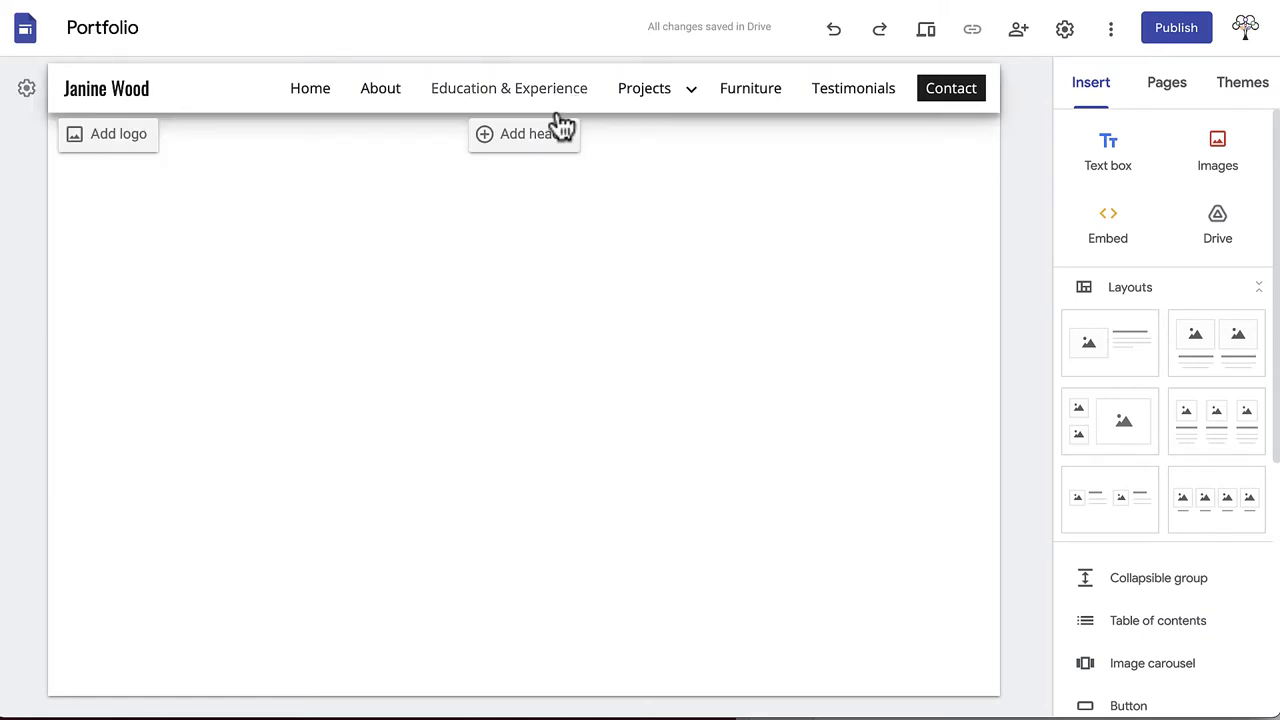
left_click(530, 134)
left_click(280, 337)
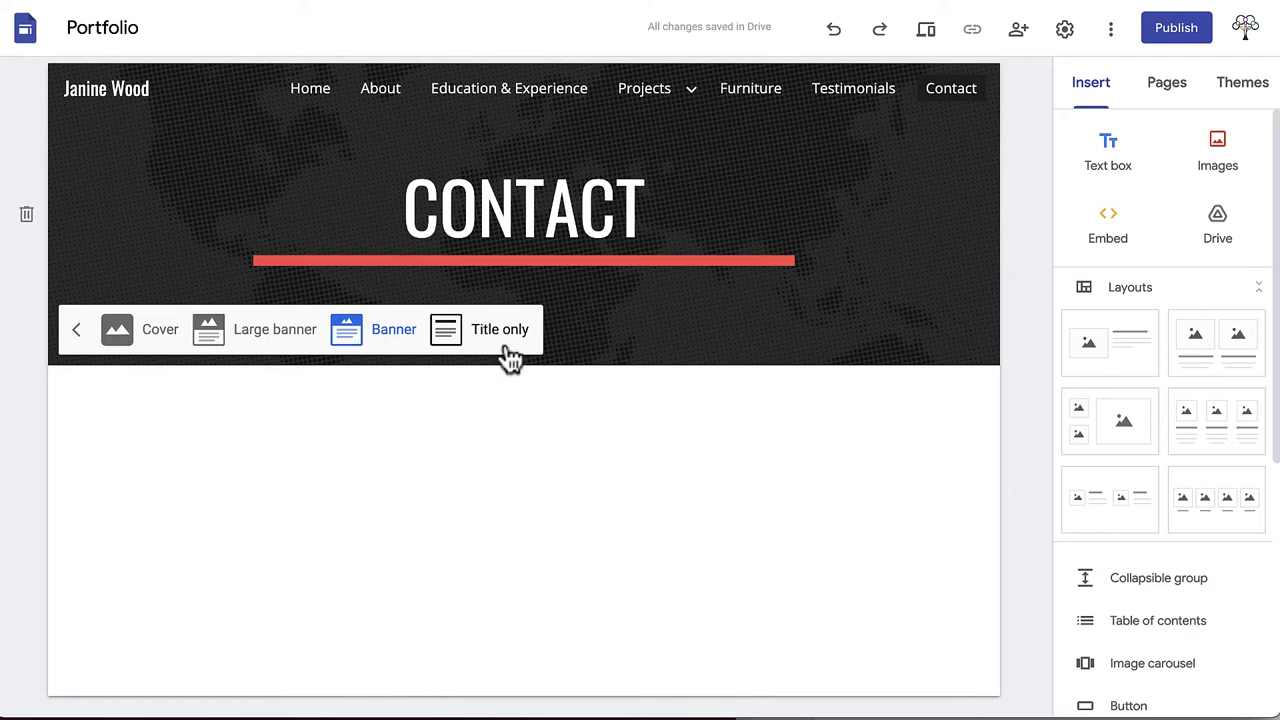
left_click(500, 329)
left_click(530, 352)
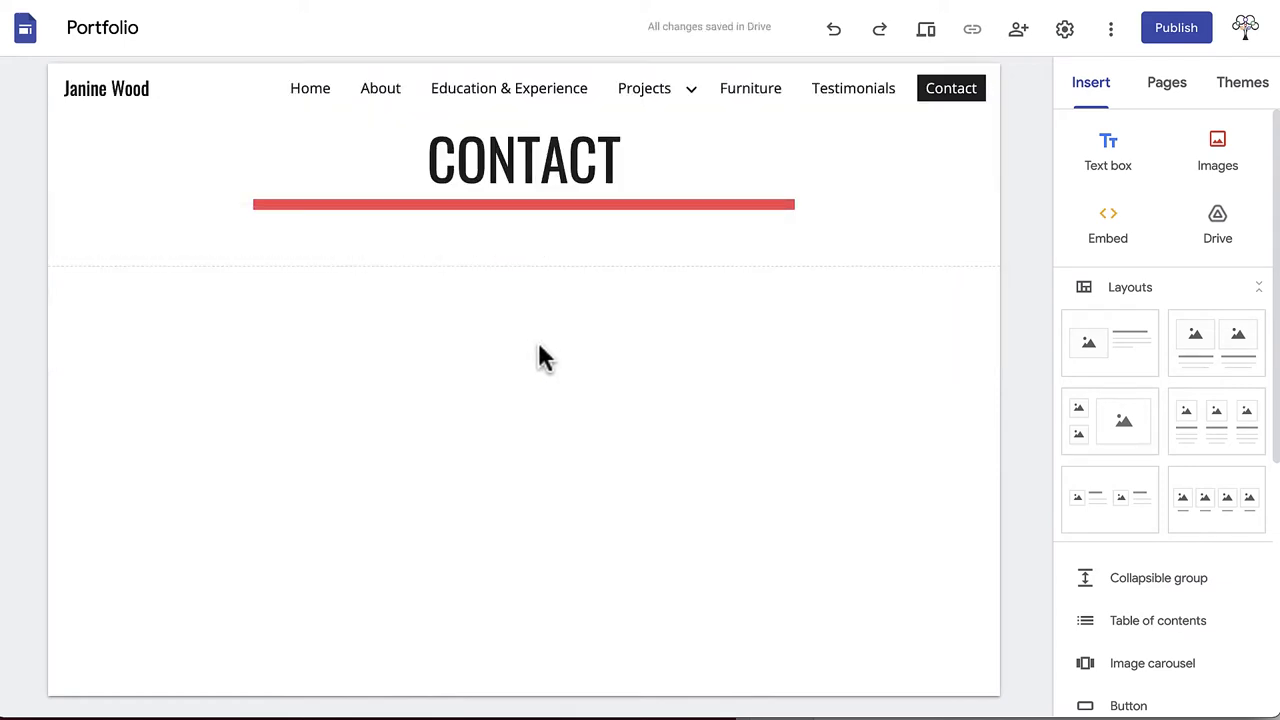
scroll(1175, 610, "down", 5)
scroll(1180, 617, "down", 3)
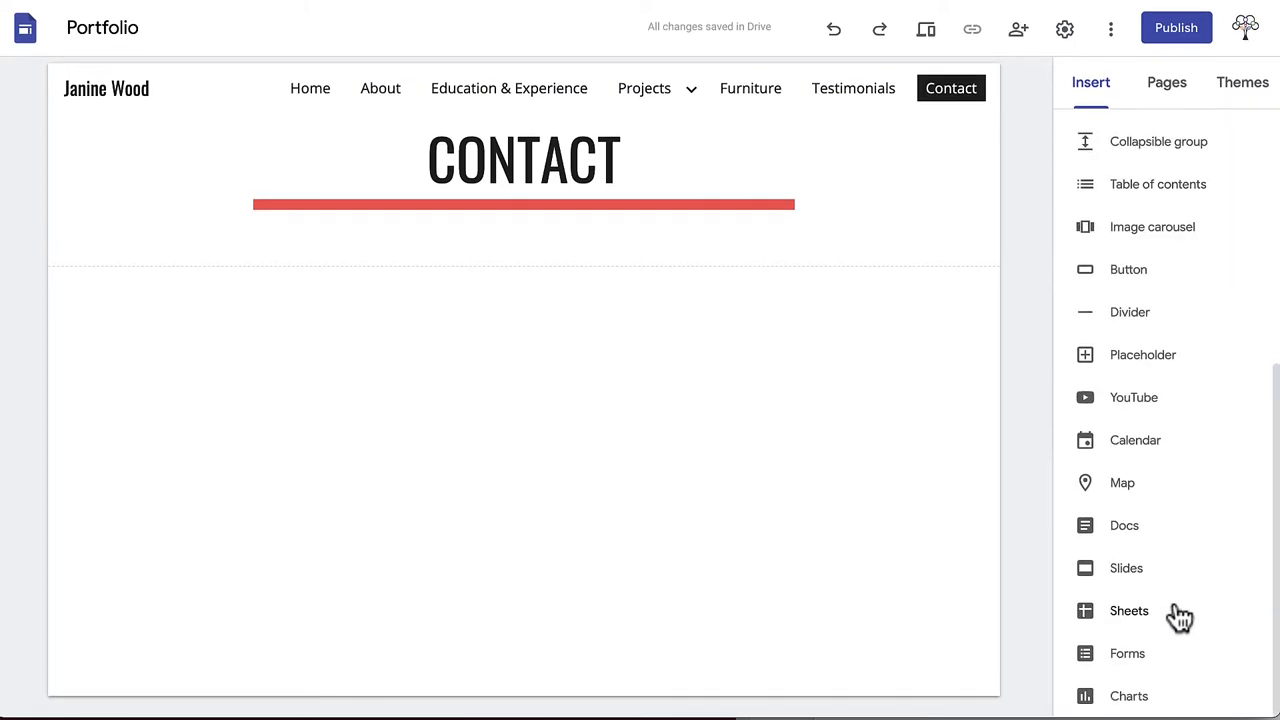
Insert the Contact Information form and move it to the right half of the section.
left_click(1127, 653)
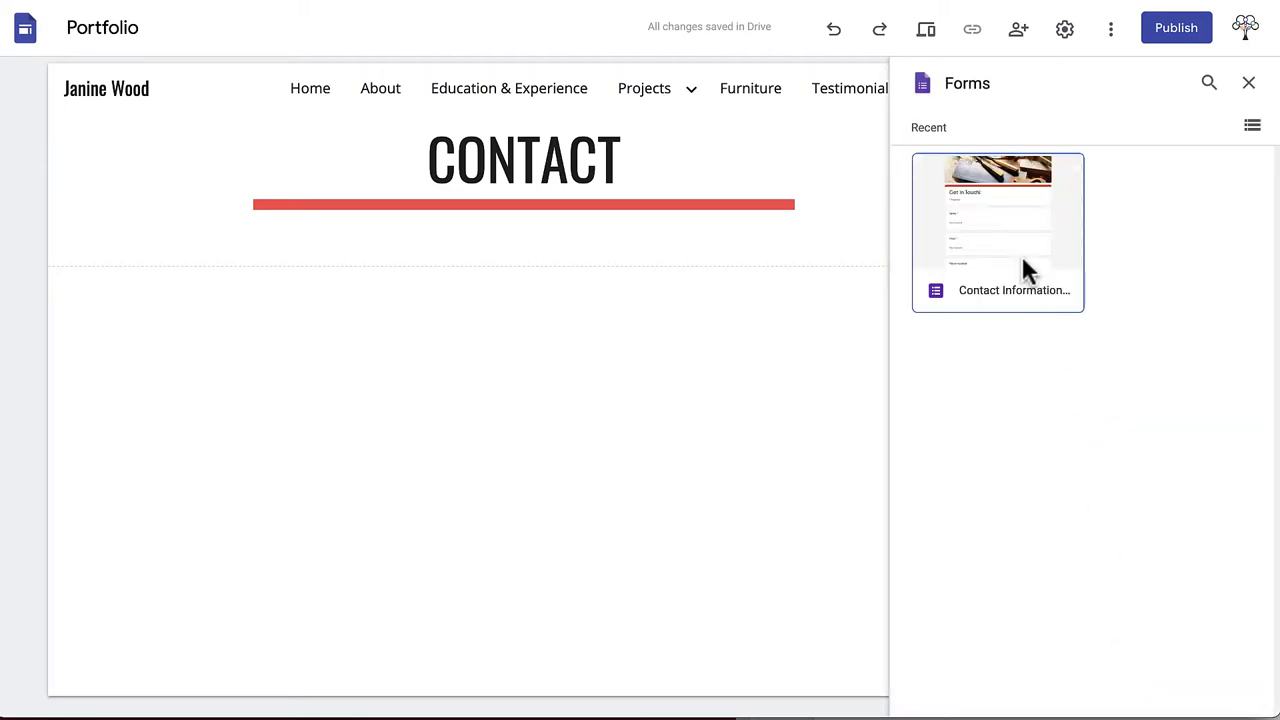
left_click(1028, 270)
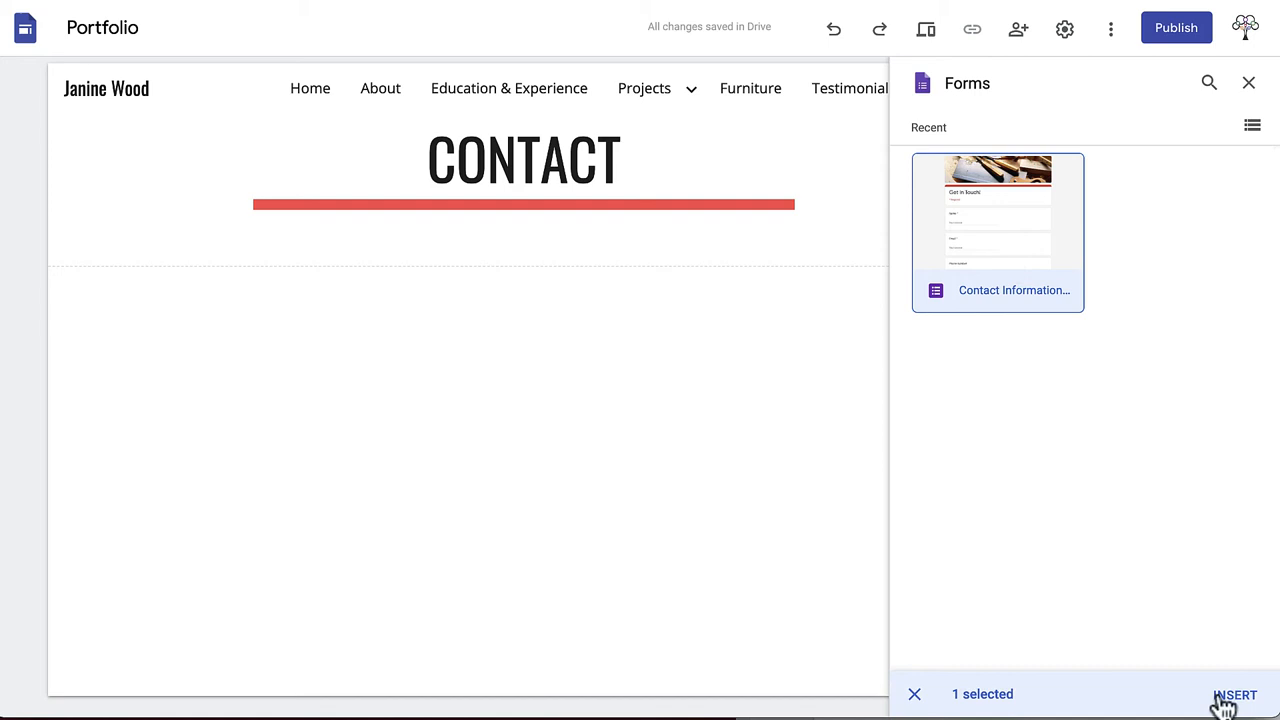
left_click(1235, 695)
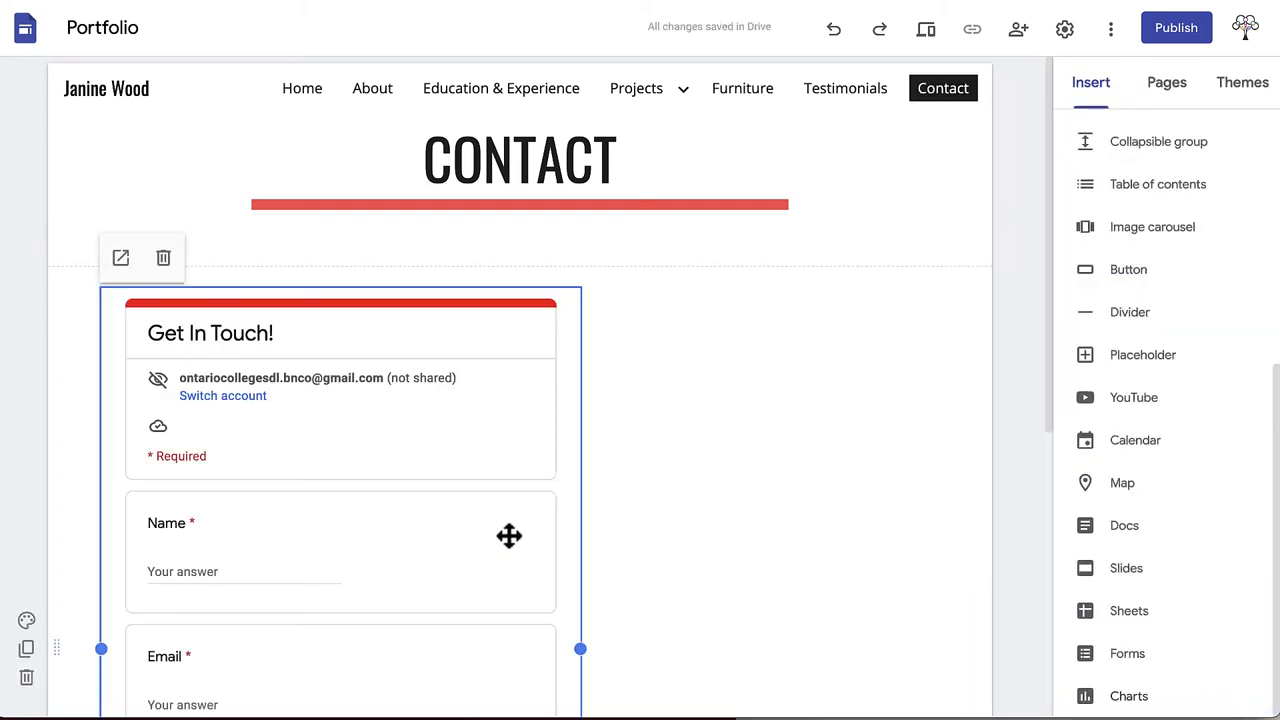
left_click_drag(514, 390, 708, 408)
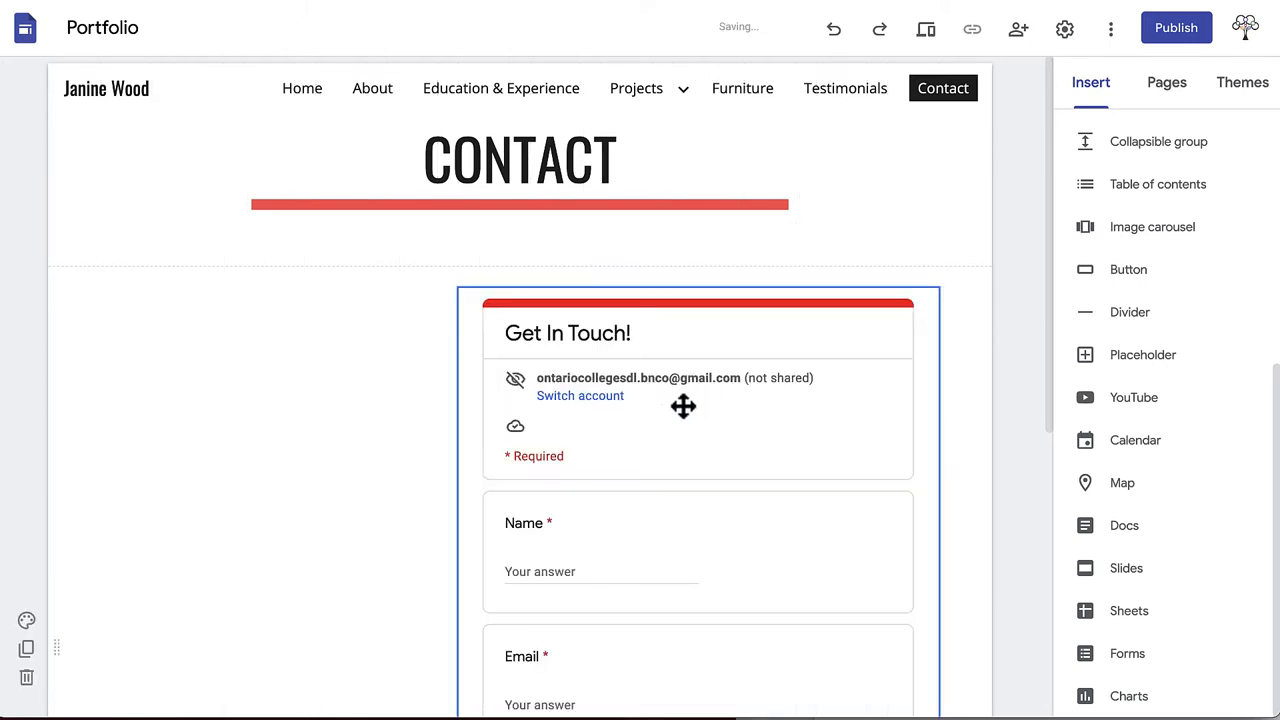
left_click(308, 468)
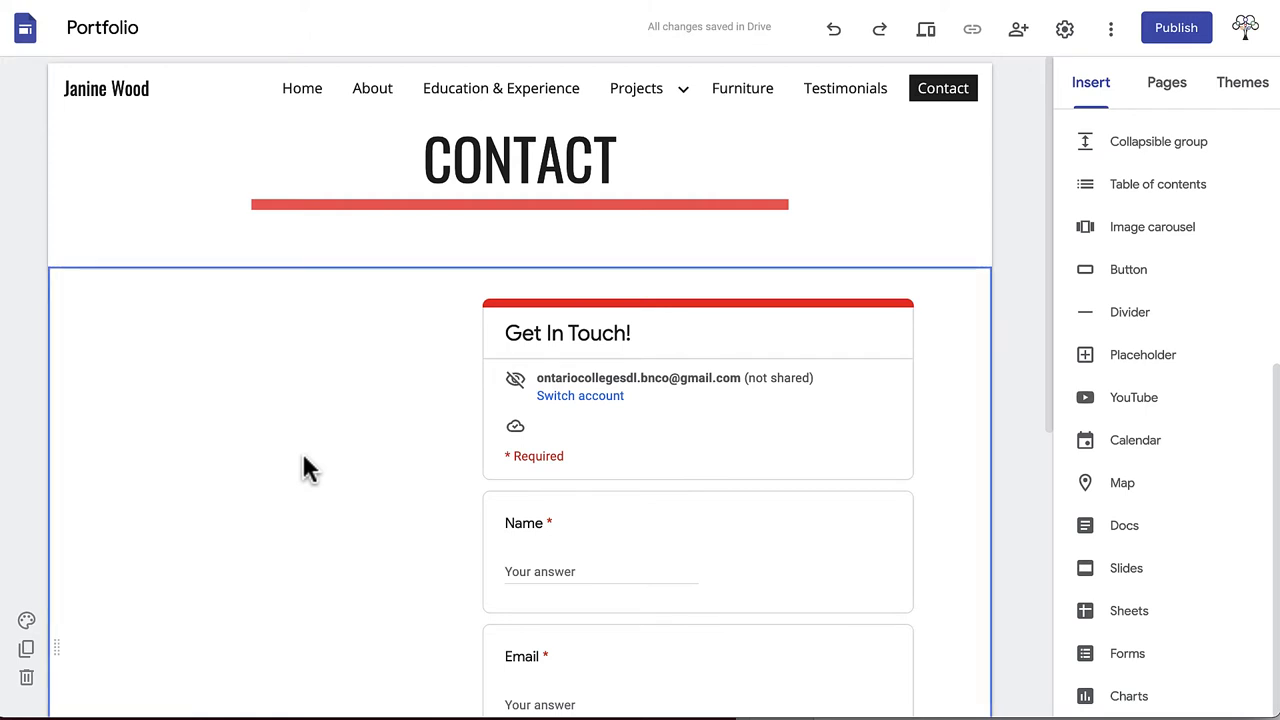
scroll(1170, 240, "up", 5)
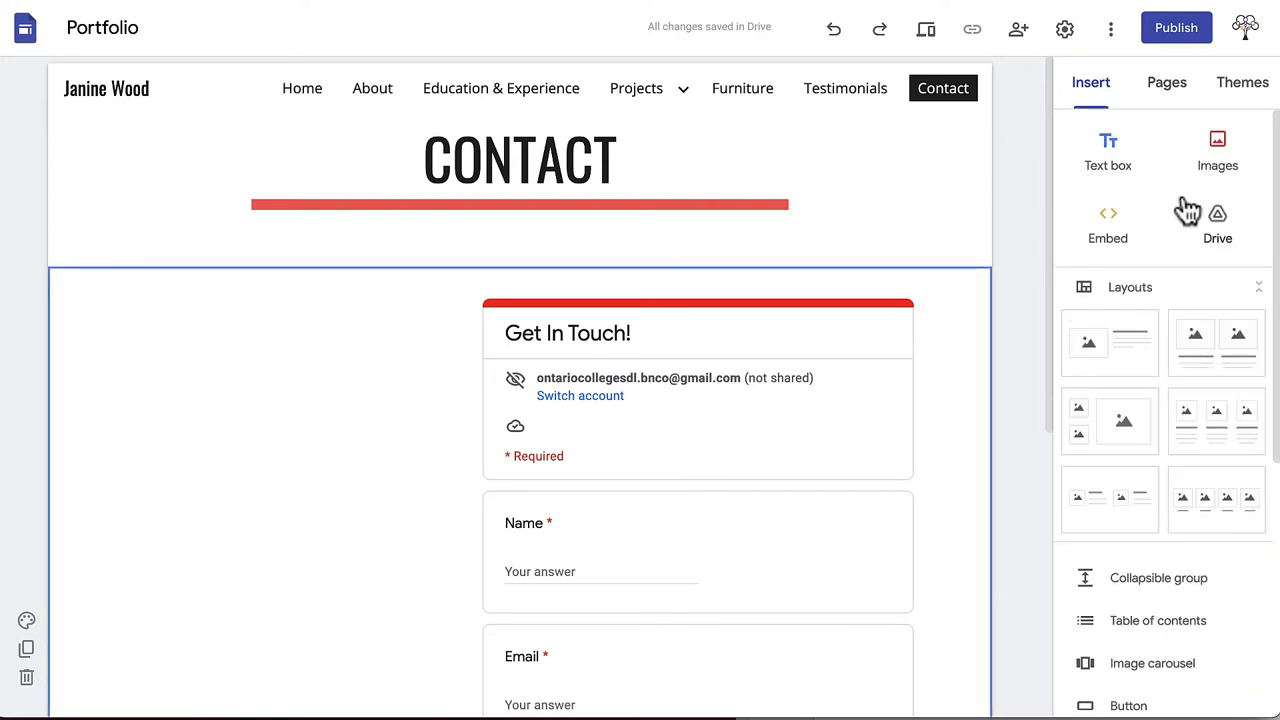
Upload contact.jpg, move the Get In Touch form up beside it and shade the section background.
left_click(1217, 150)
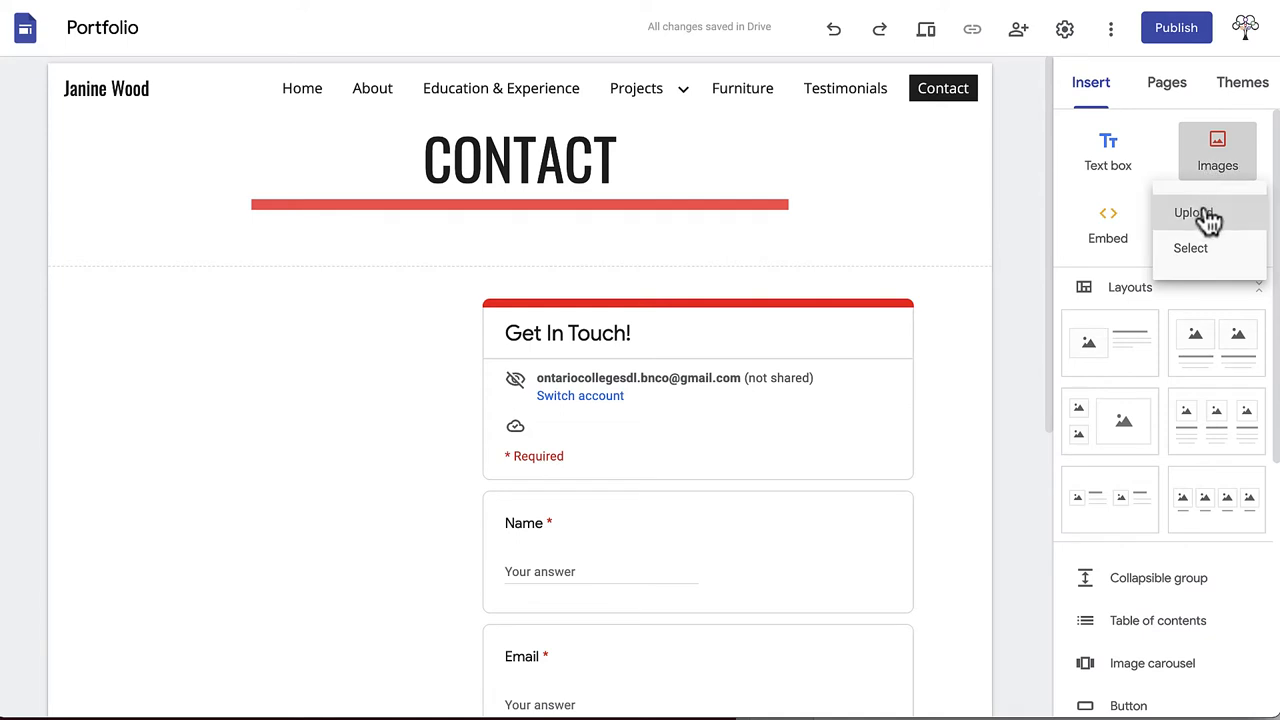
left_click(1200, 214)
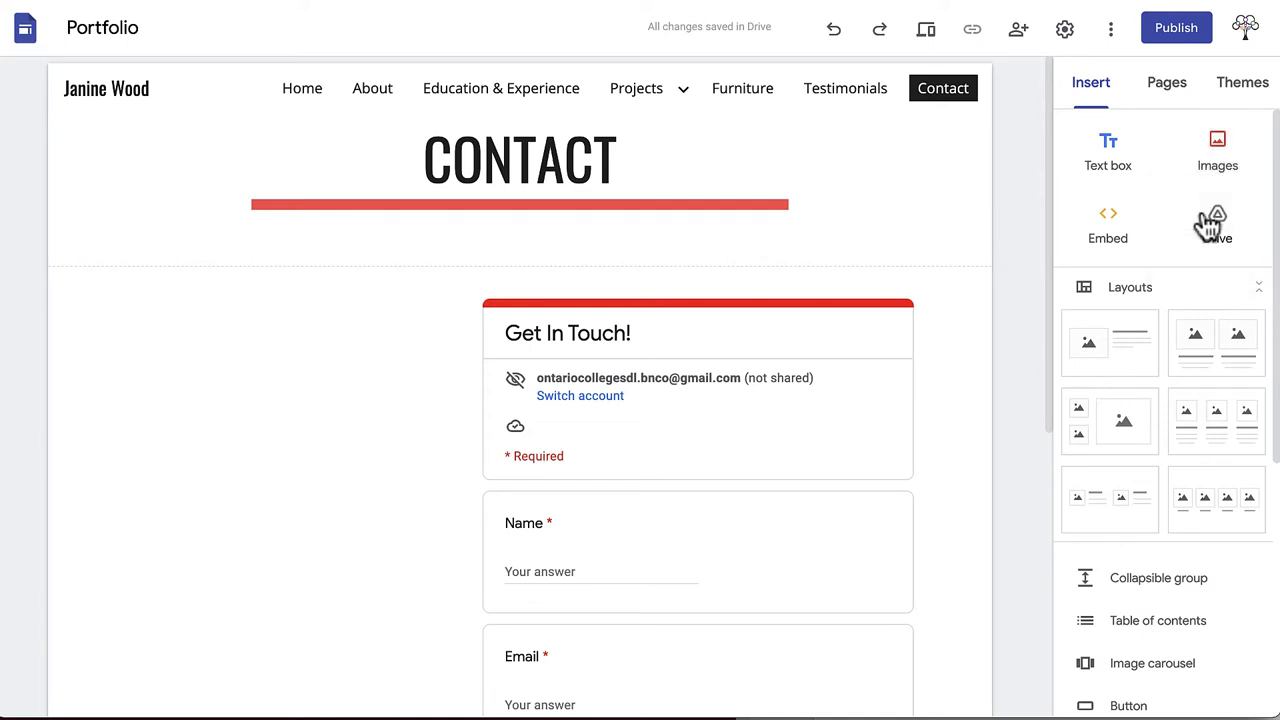
left_click(484, 194)
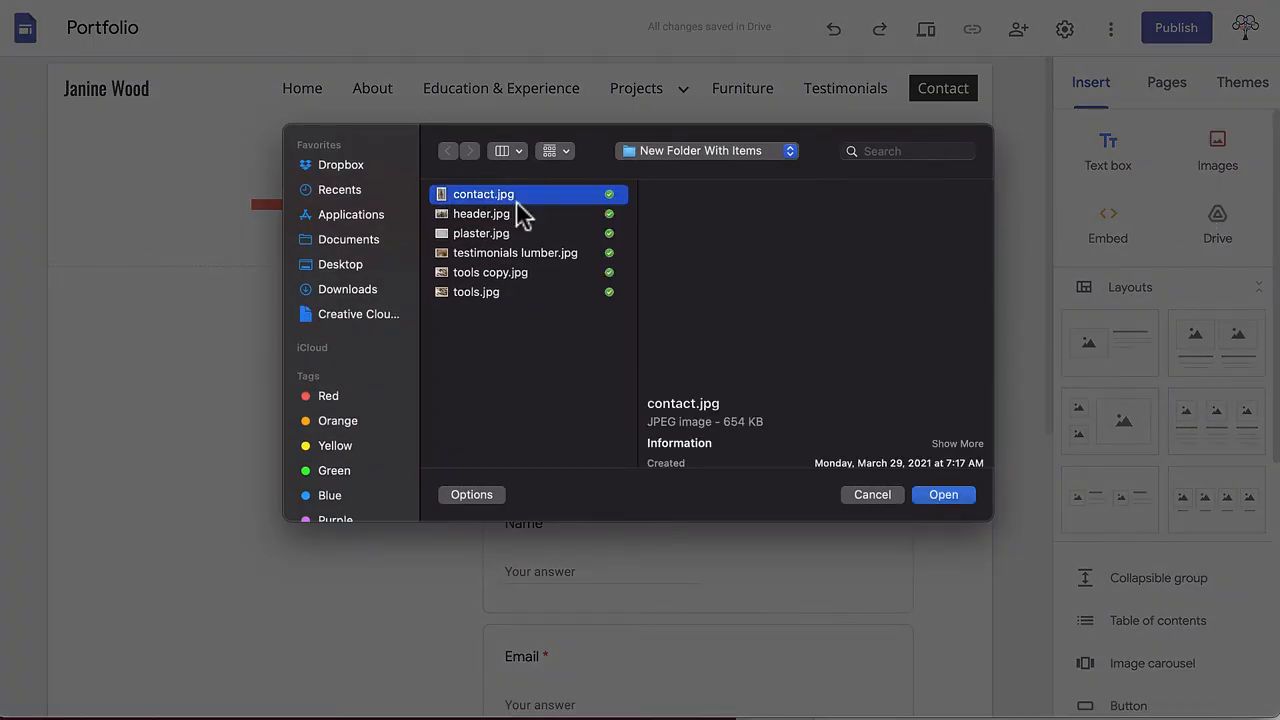
left_click(943, 494)
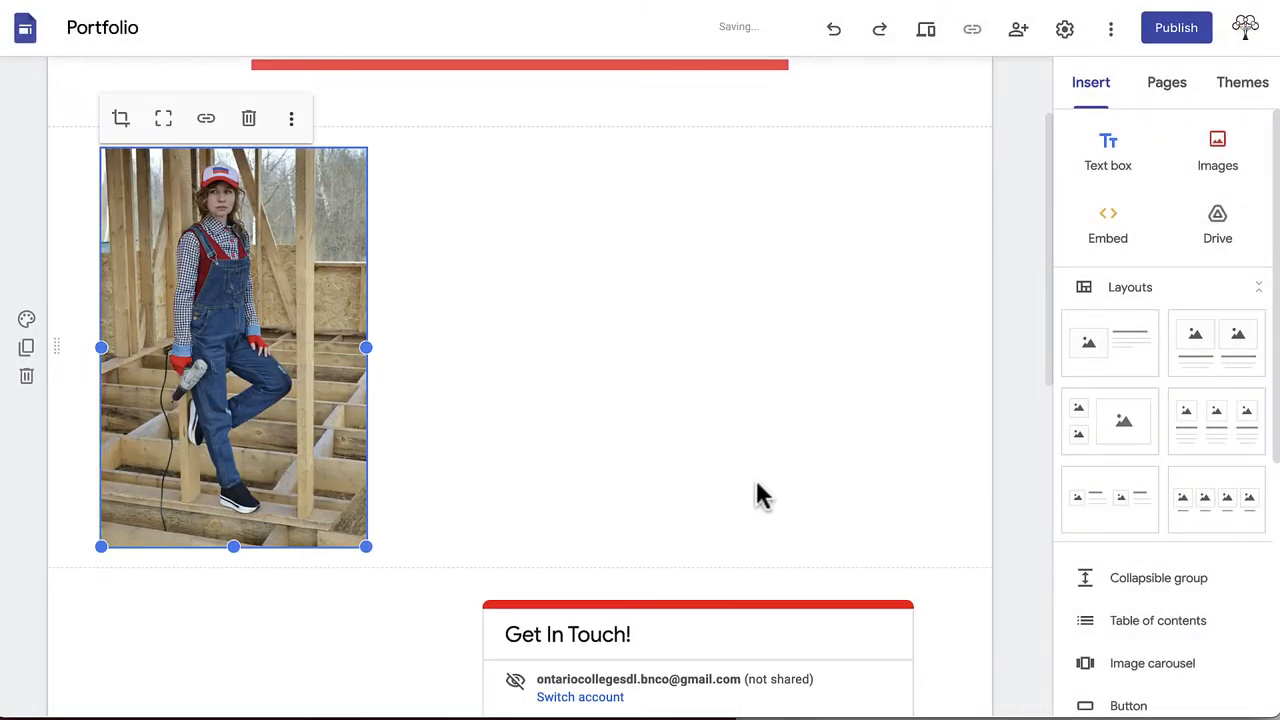
mouse_move(641, 607)
left_mouse_down()
mouse_move(641, 270)
mouse_move(700, 250)
left_mouse_up()
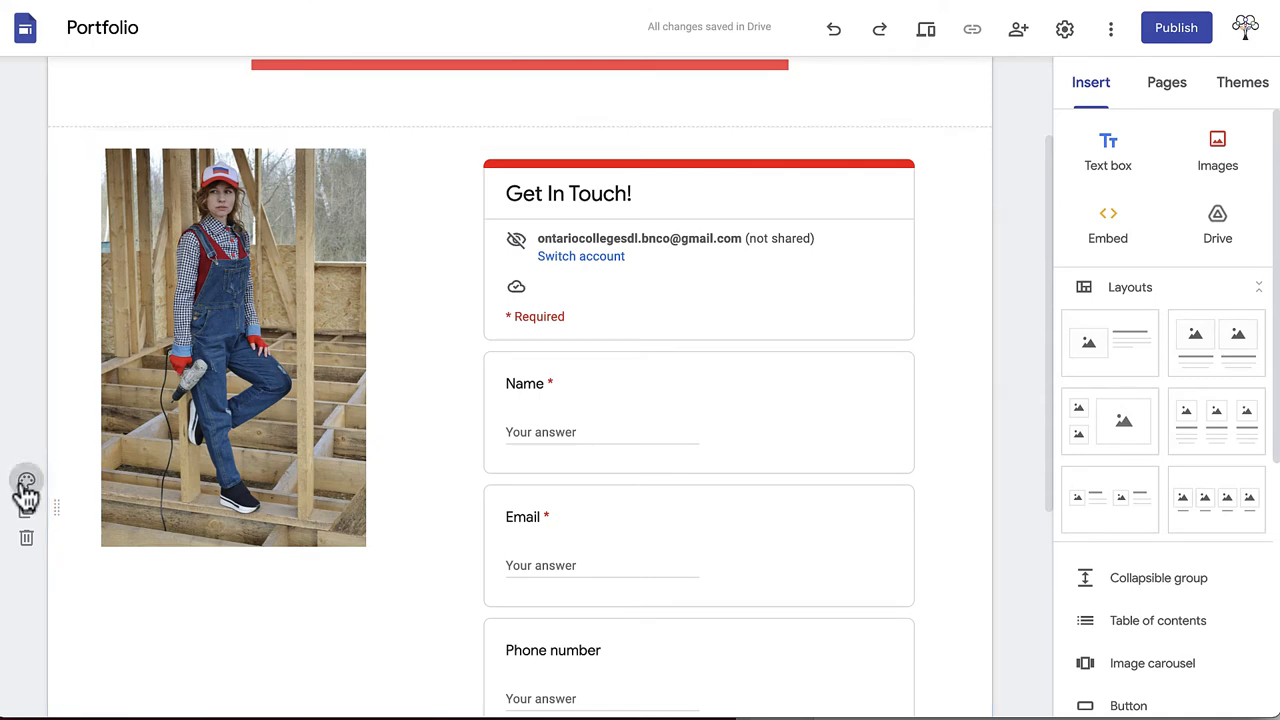
left_click(26, 481)
left_click(130, 546)
Resize the photo and stretch the form taller so its Submit button shows.
left_click(300, 400)
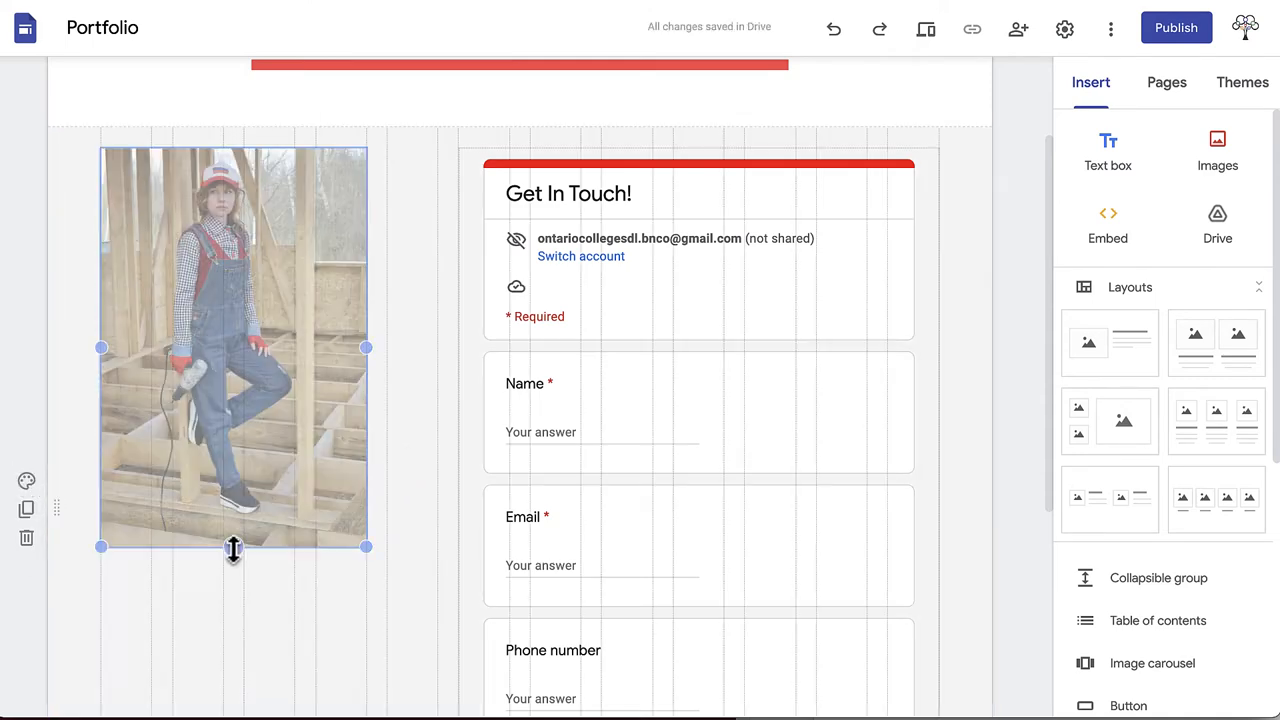
left_click_drag(366, 350, 440, 440)
scroll(269, 474, "down", 4)
left_click(838, 507)
left_click_drag(838, 510, 700, 650)
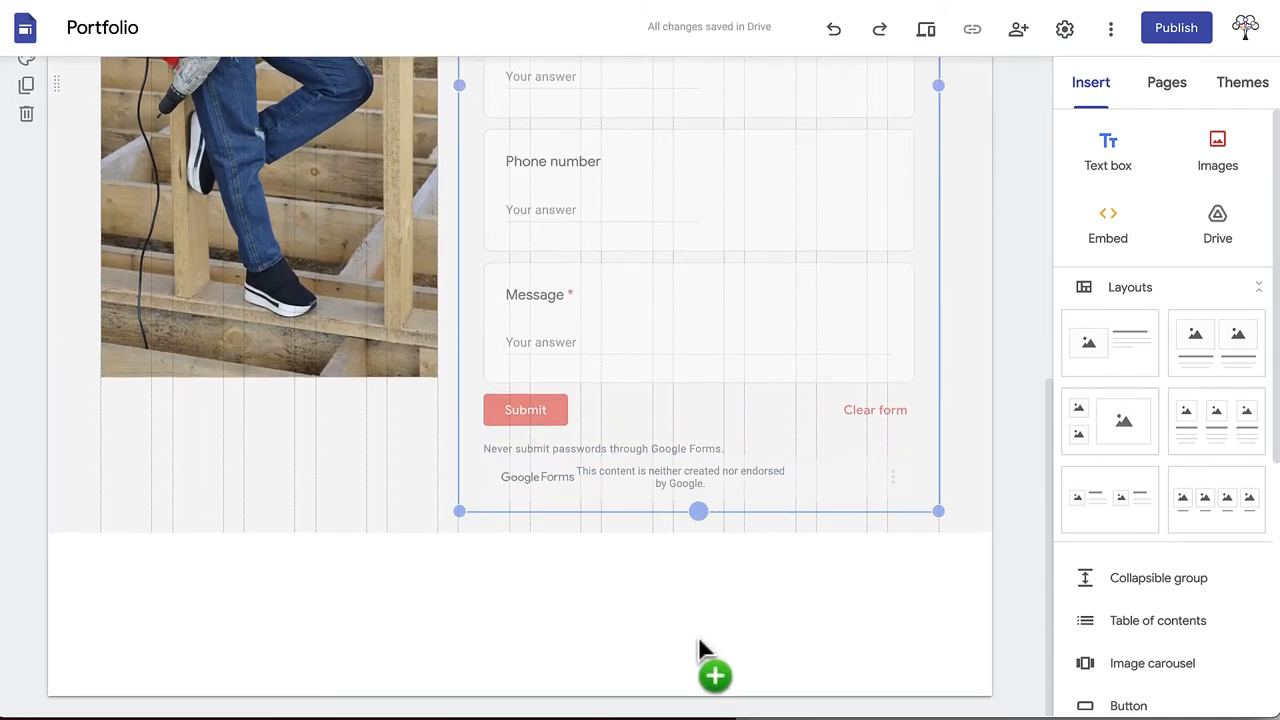
left_click(270, 505)
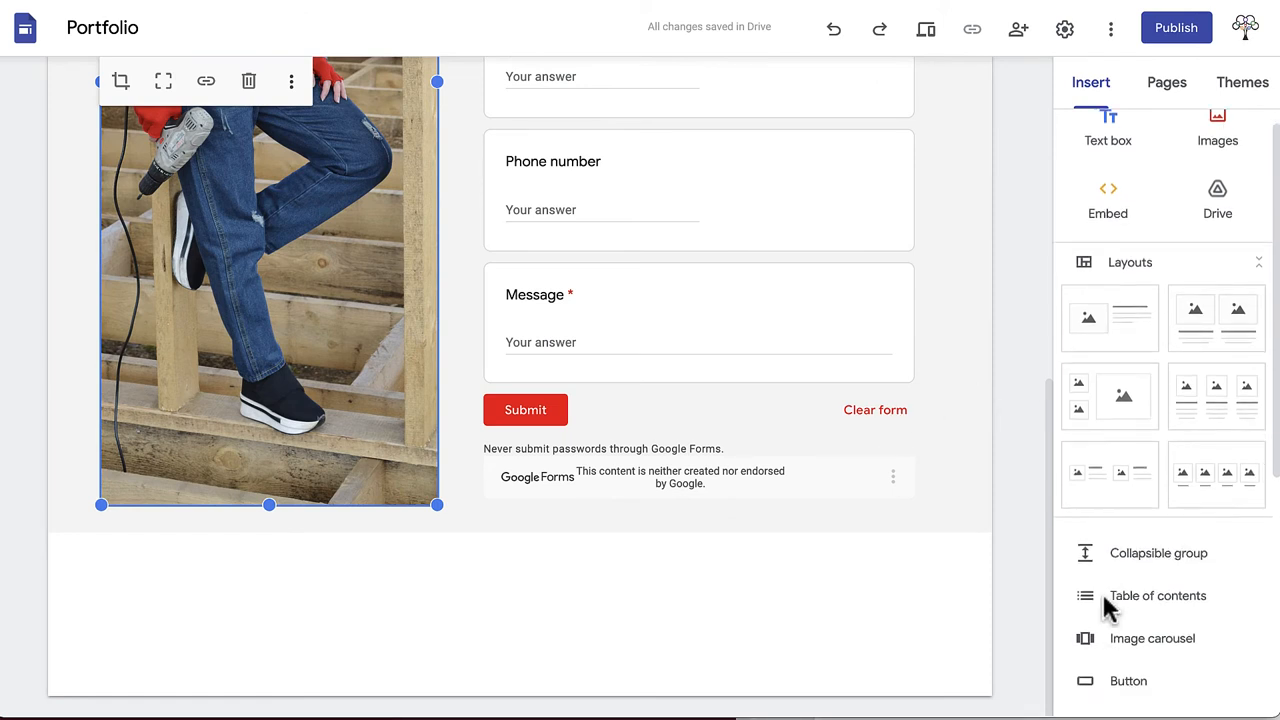
scroll(1110, 590, "down", 3)
left_click(1120, 540)
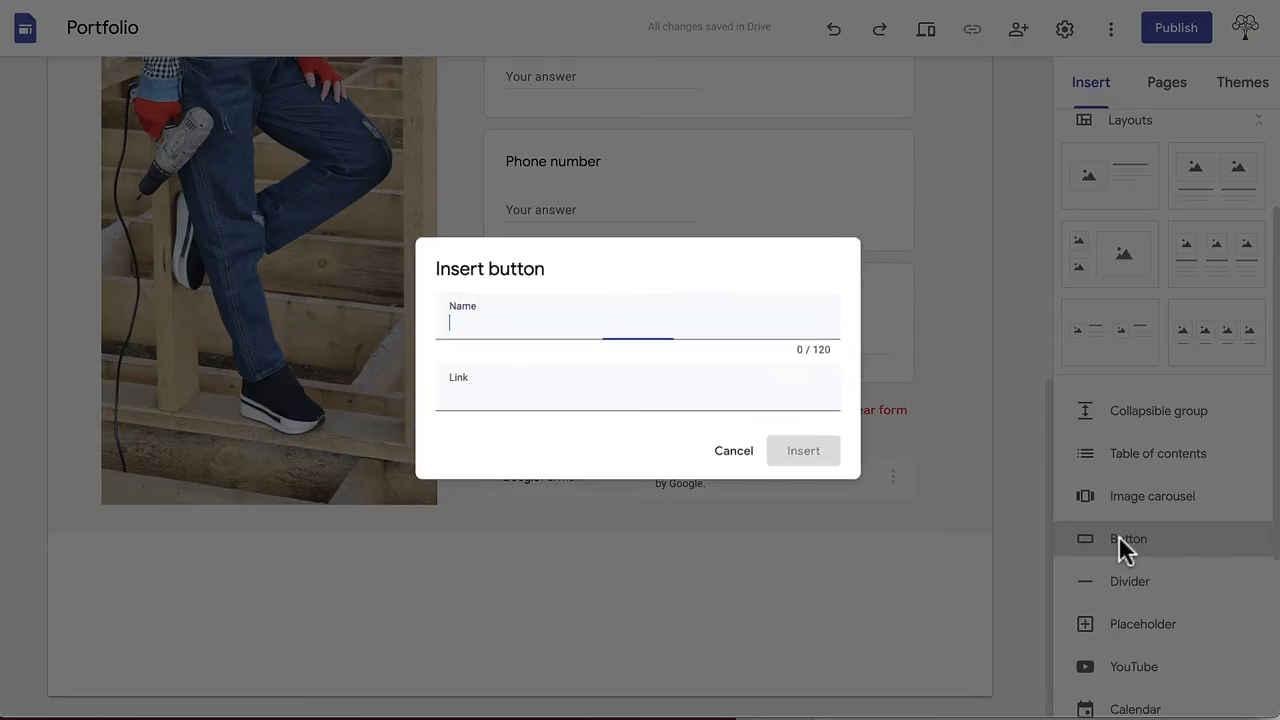
type("LinkedIn")
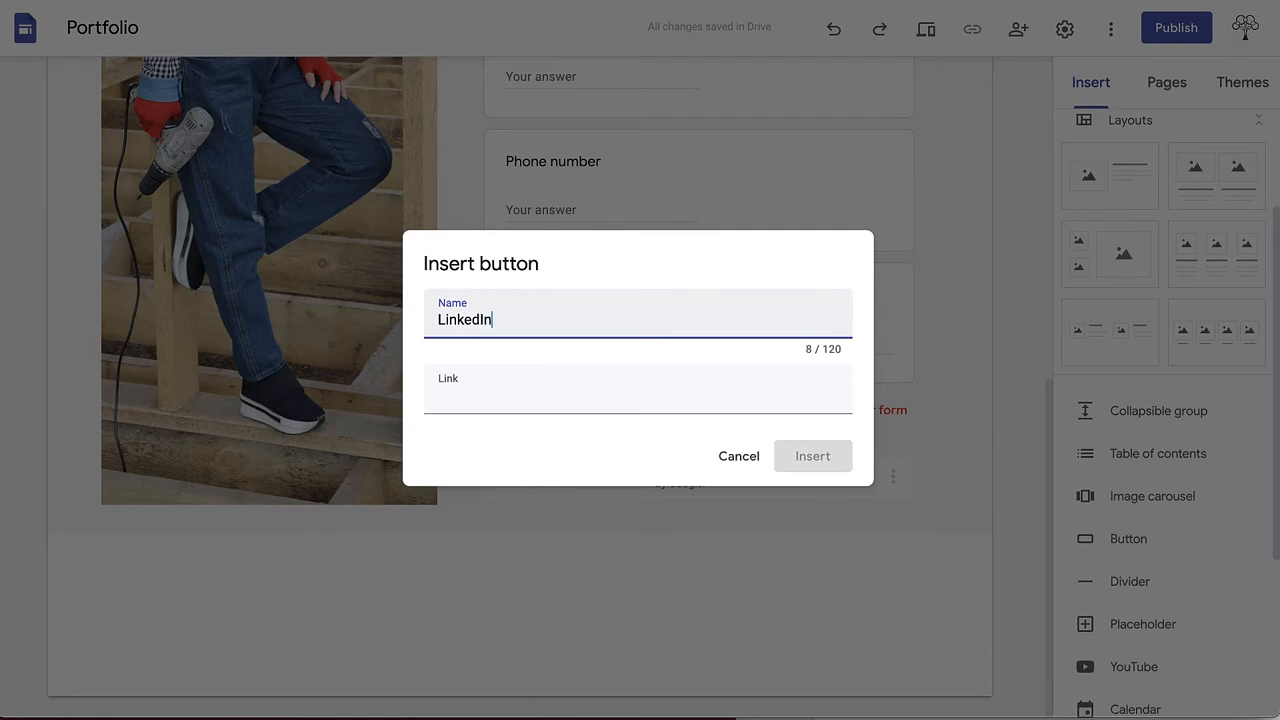
left_click(490, 390)
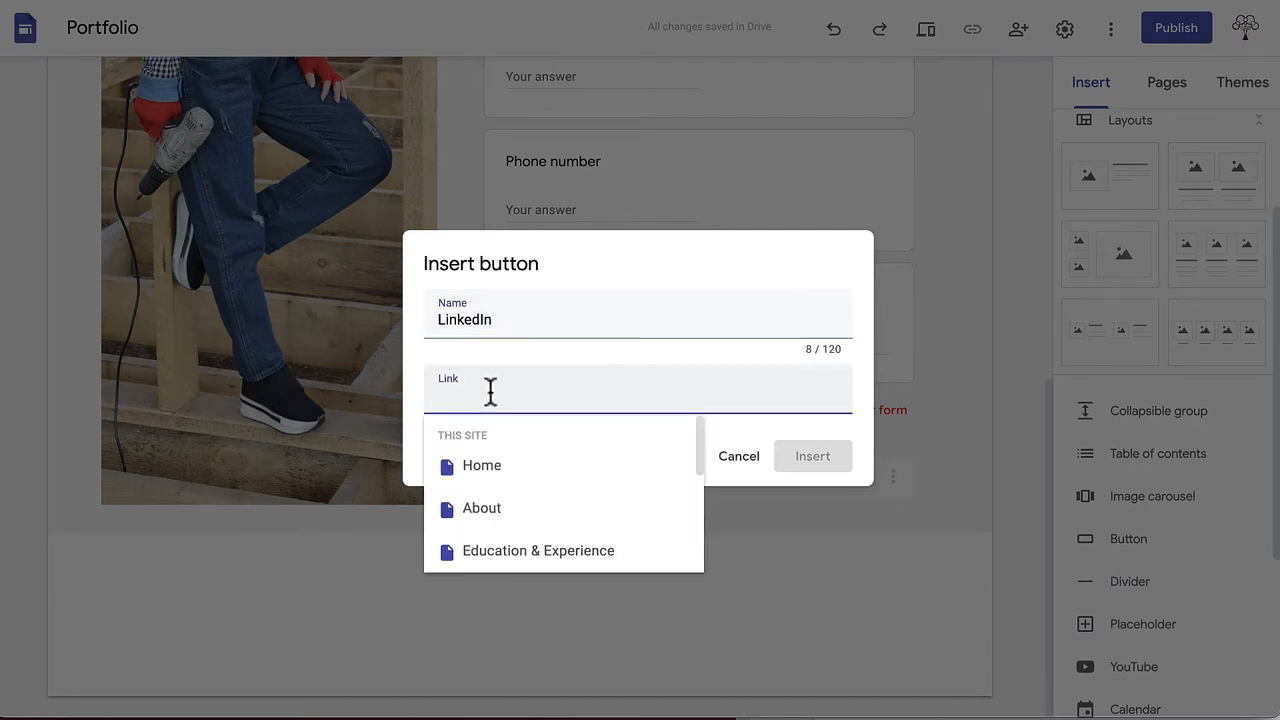
type("www.linkedin.com")
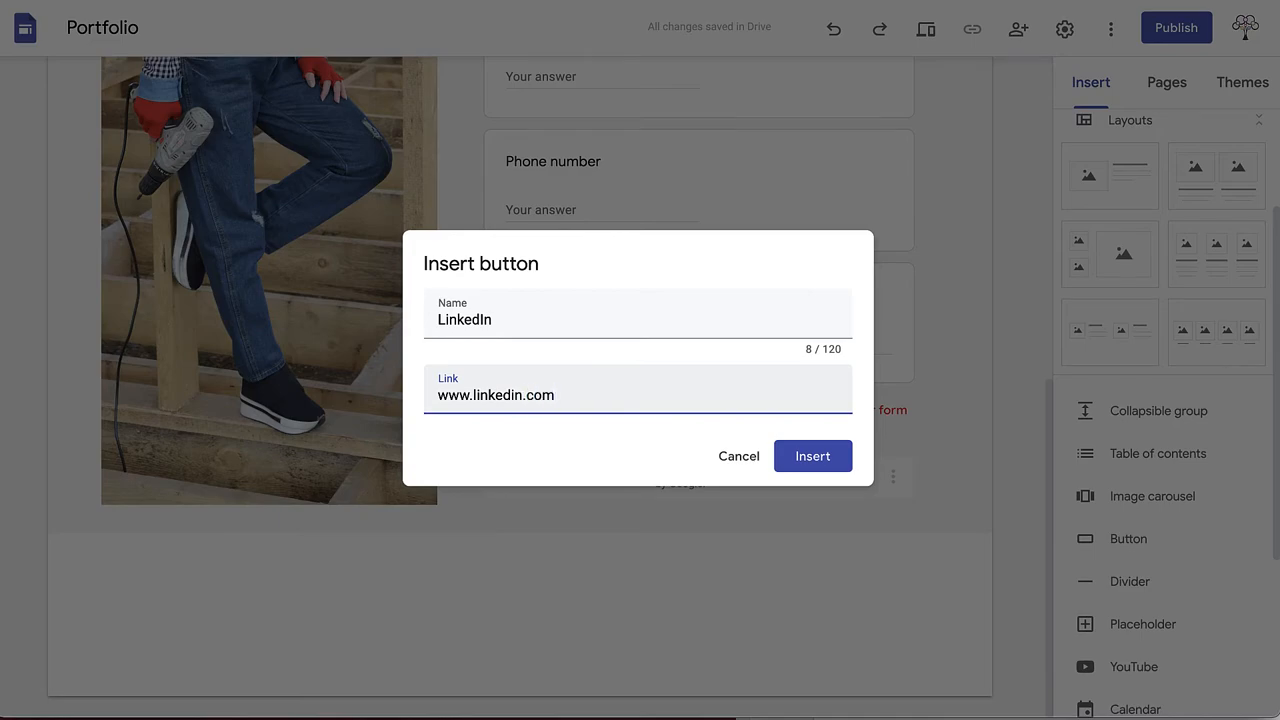
left_click(812, 456)
left_click_drag(160, 530, 655, 490)
left_click_drag(456, 490, 390, 505)
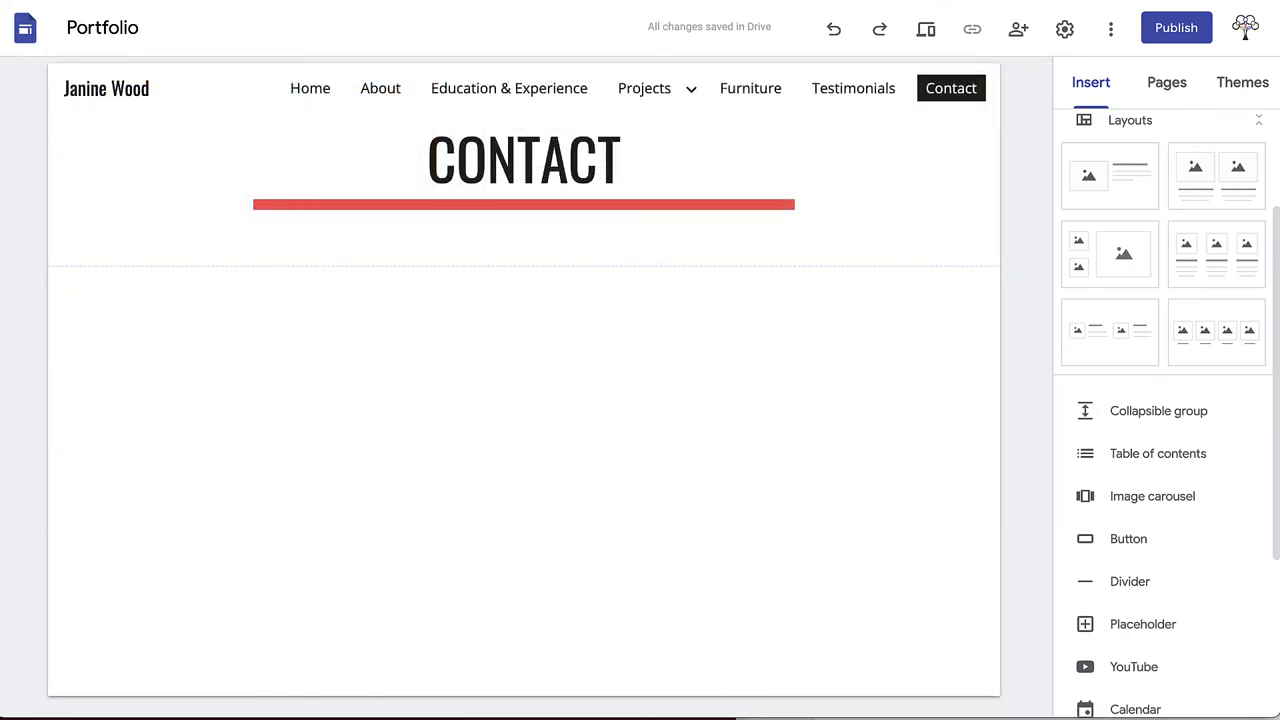
Add a text box styled as a Heading for the GET IN TOUCH. title.
left_click(1108, 165)
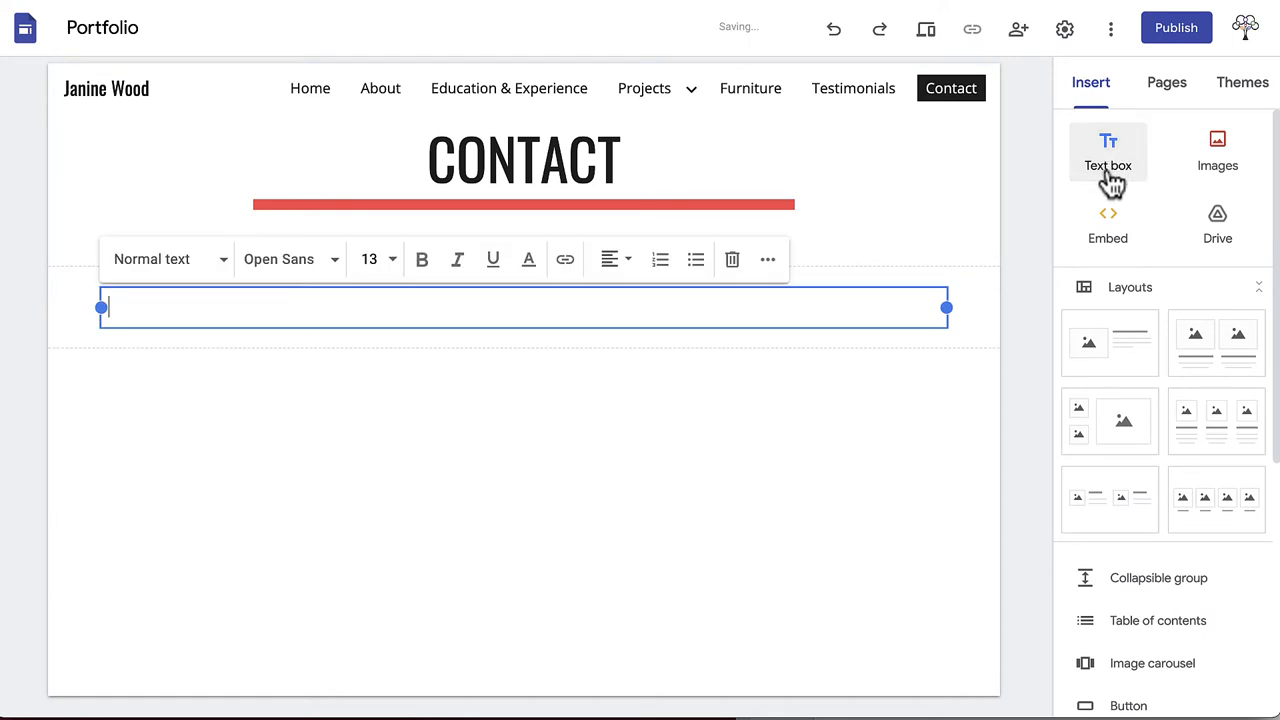
left_click(220, 259)
left_click(168, 352)
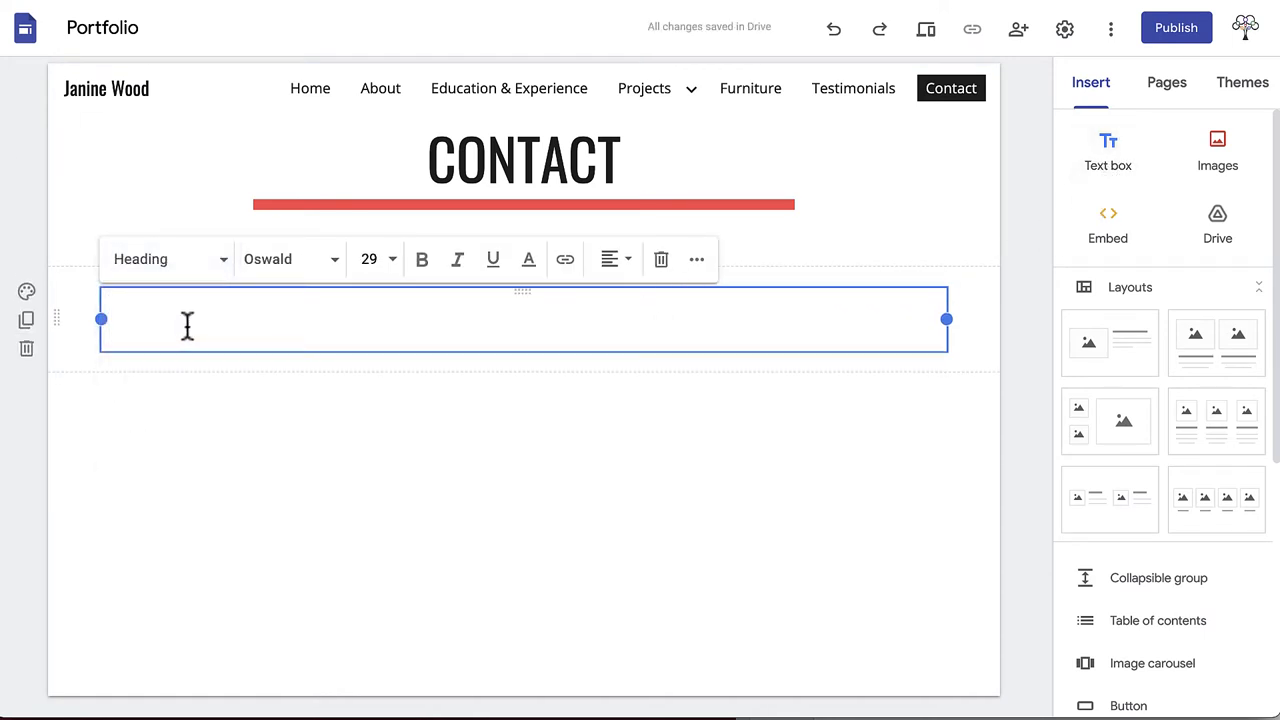
type("GET IN")
type(" TOUCH.")
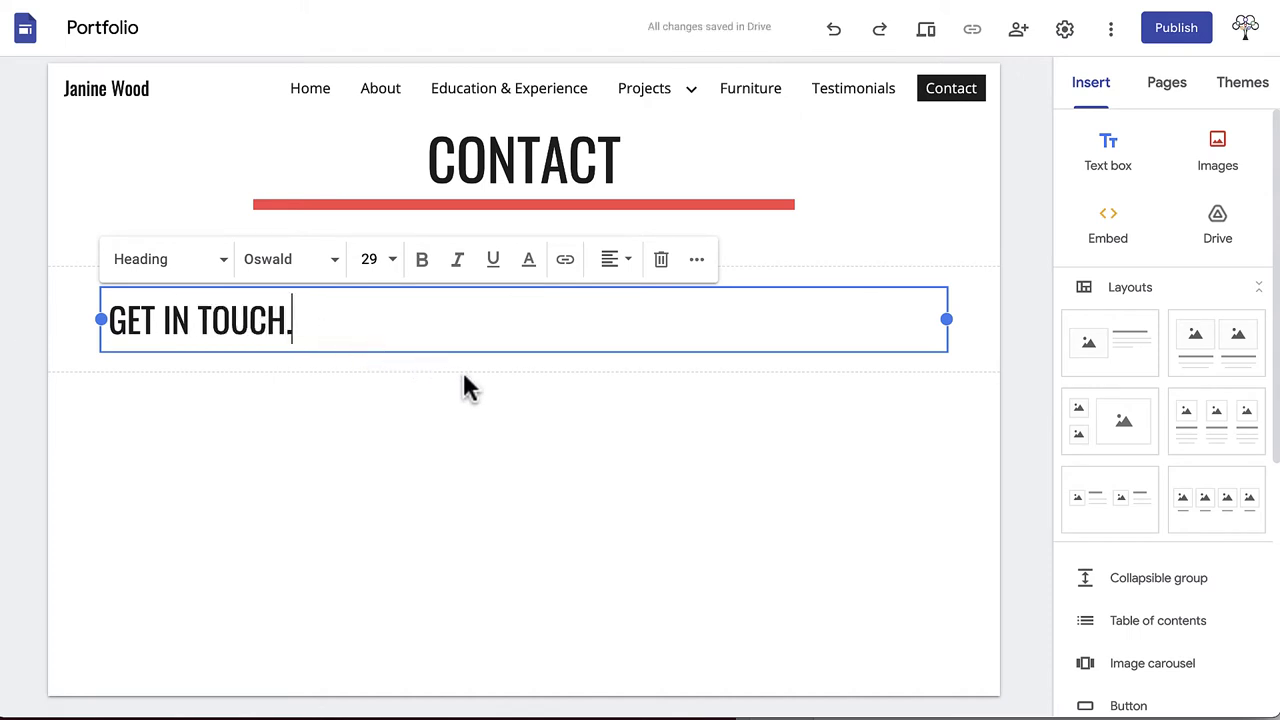
Add a text box with the email and phone lines, removing the blank lines between and after them.
left_click(1108, 150)
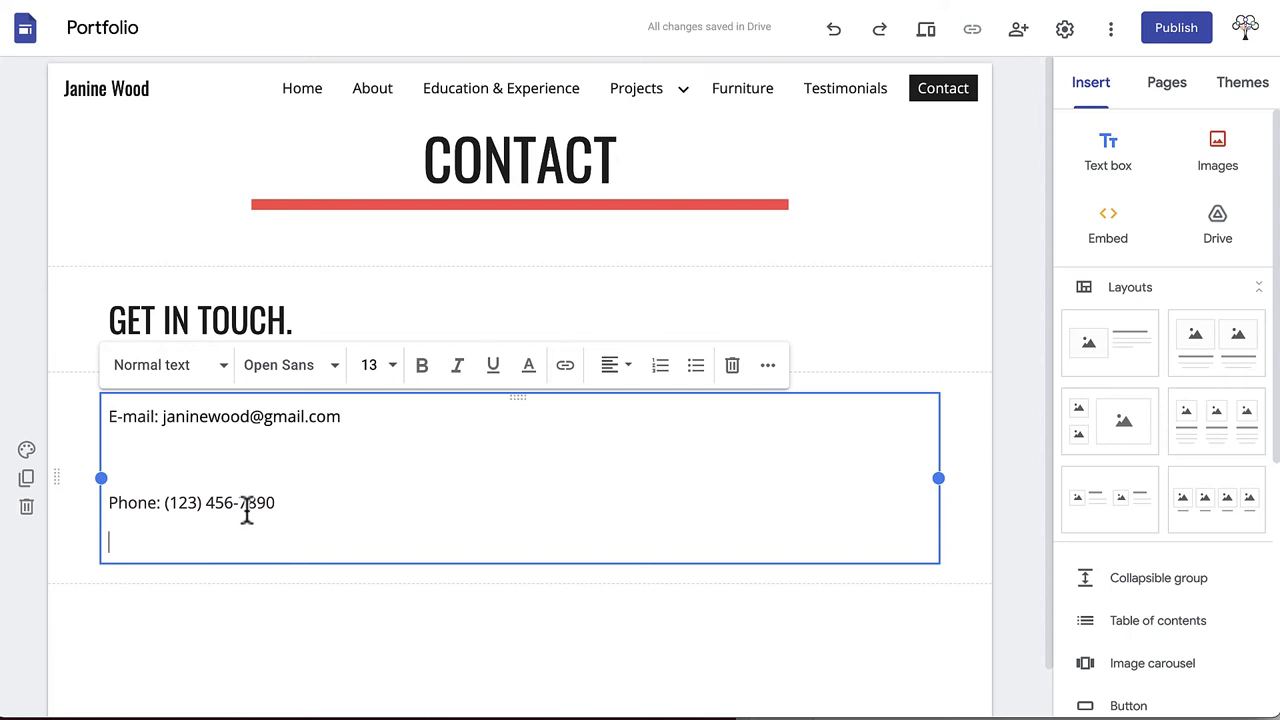
key("BackSpace")
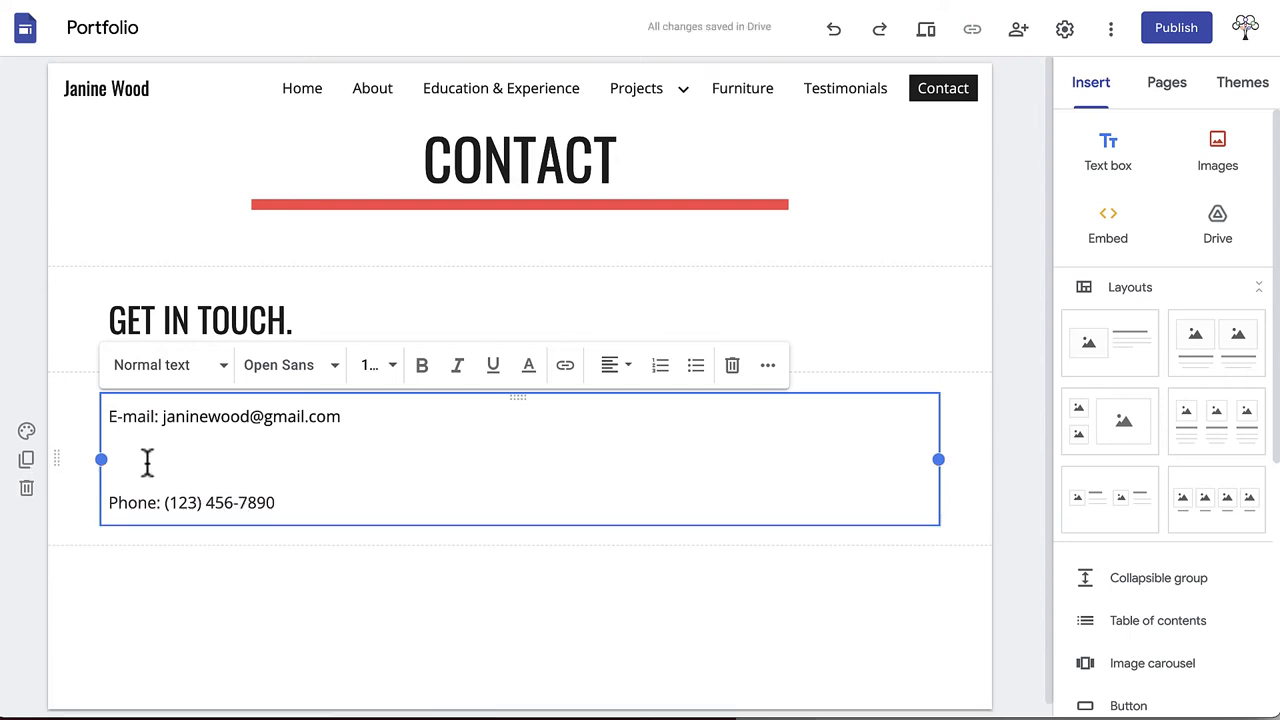
key("BackSpace")
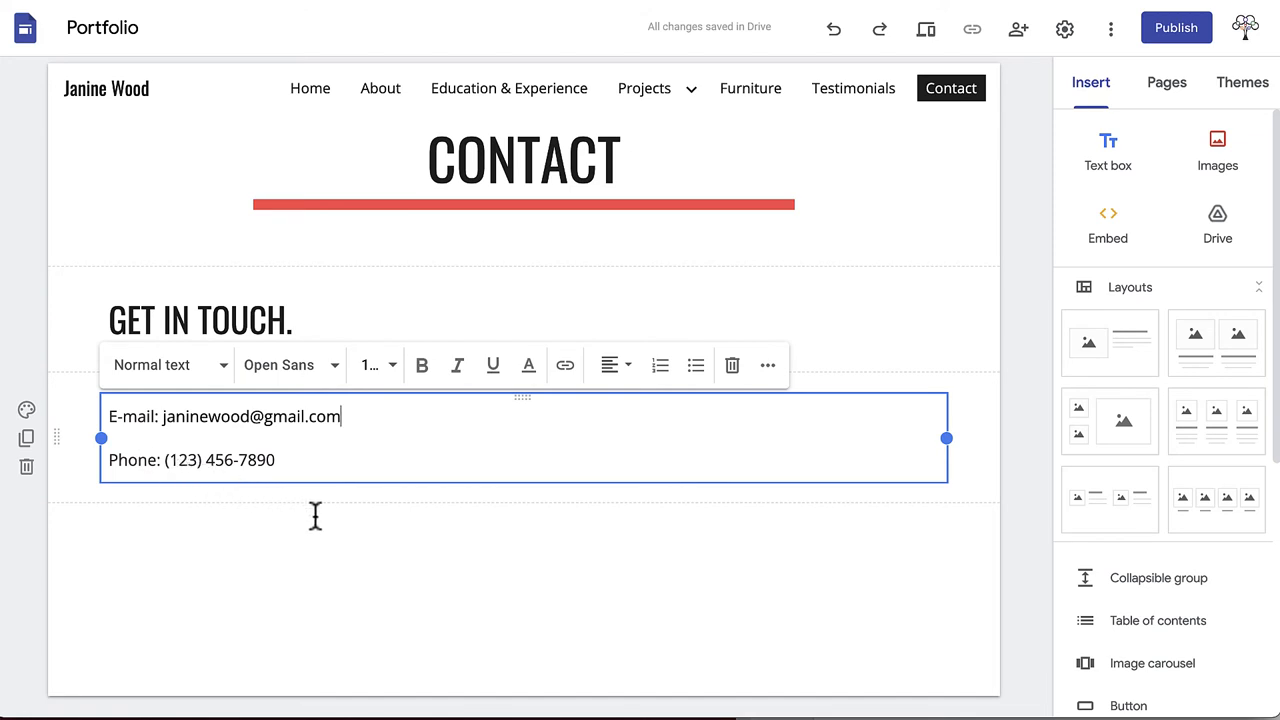
scroll(1150, 500, "down", 3)
left_click(1128, 509)
type("LinkedIn")
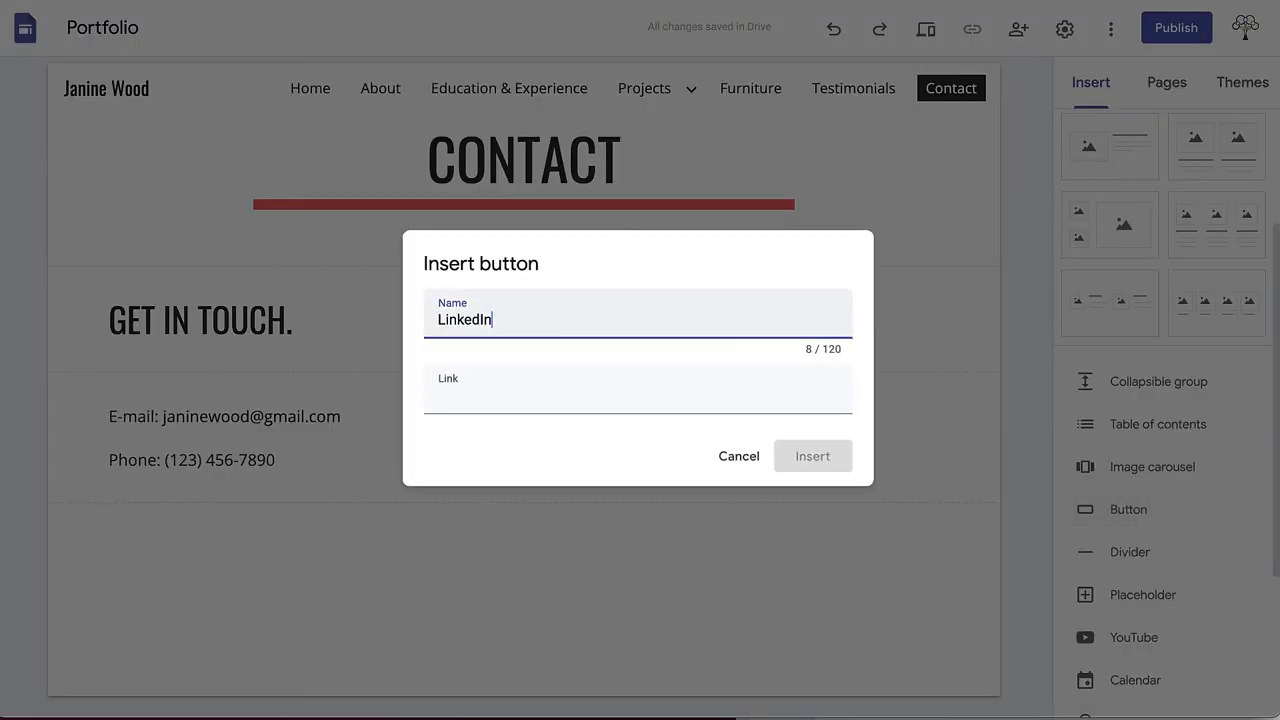
left_click(580, 395)
type("www.linkedin.co")
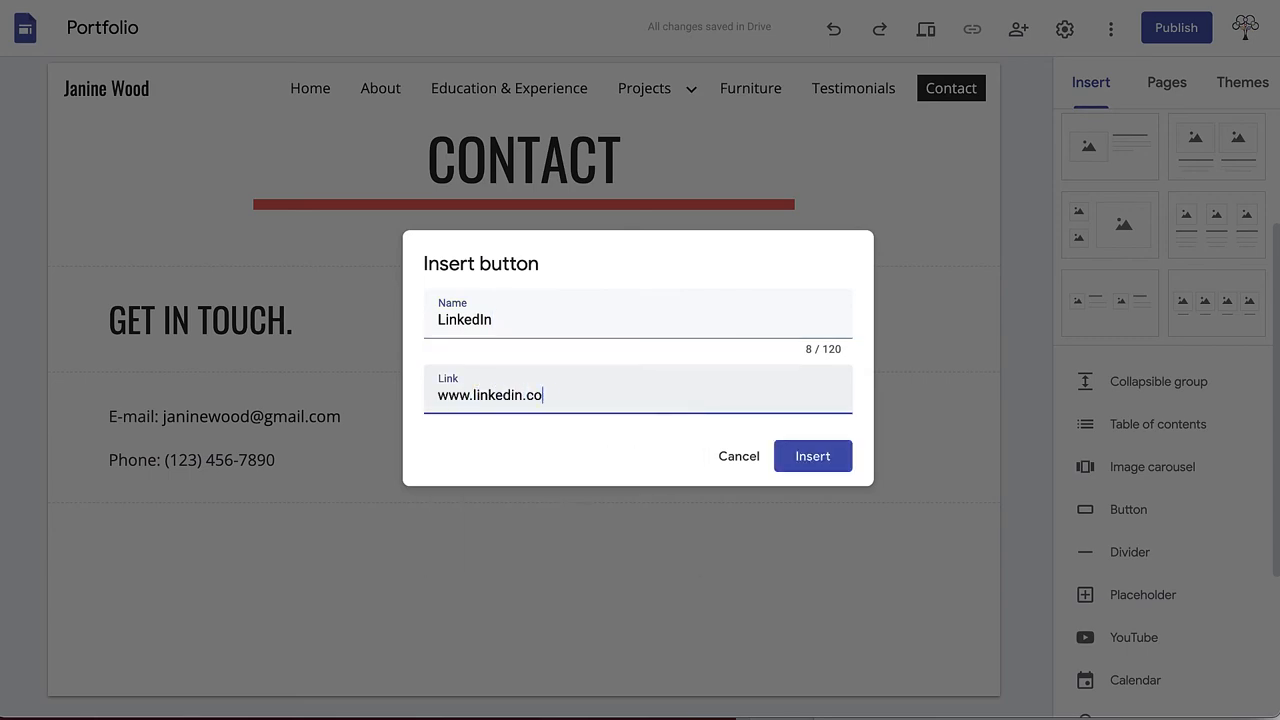
type("m")
left_click(812, 456)
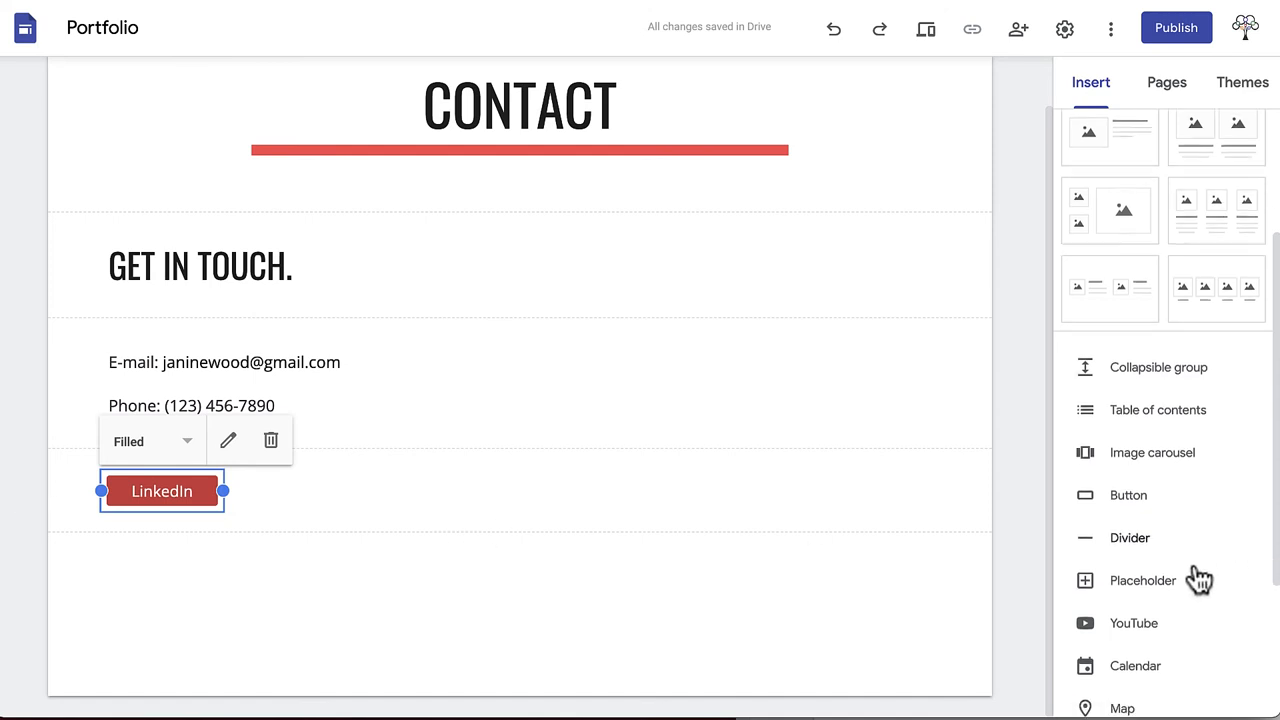
scroll(1190, 560, "down", 5)
Embed a Google map searched for Ottawa, ON, Canada below the LinkedIn button.
left_click(1129, 483)
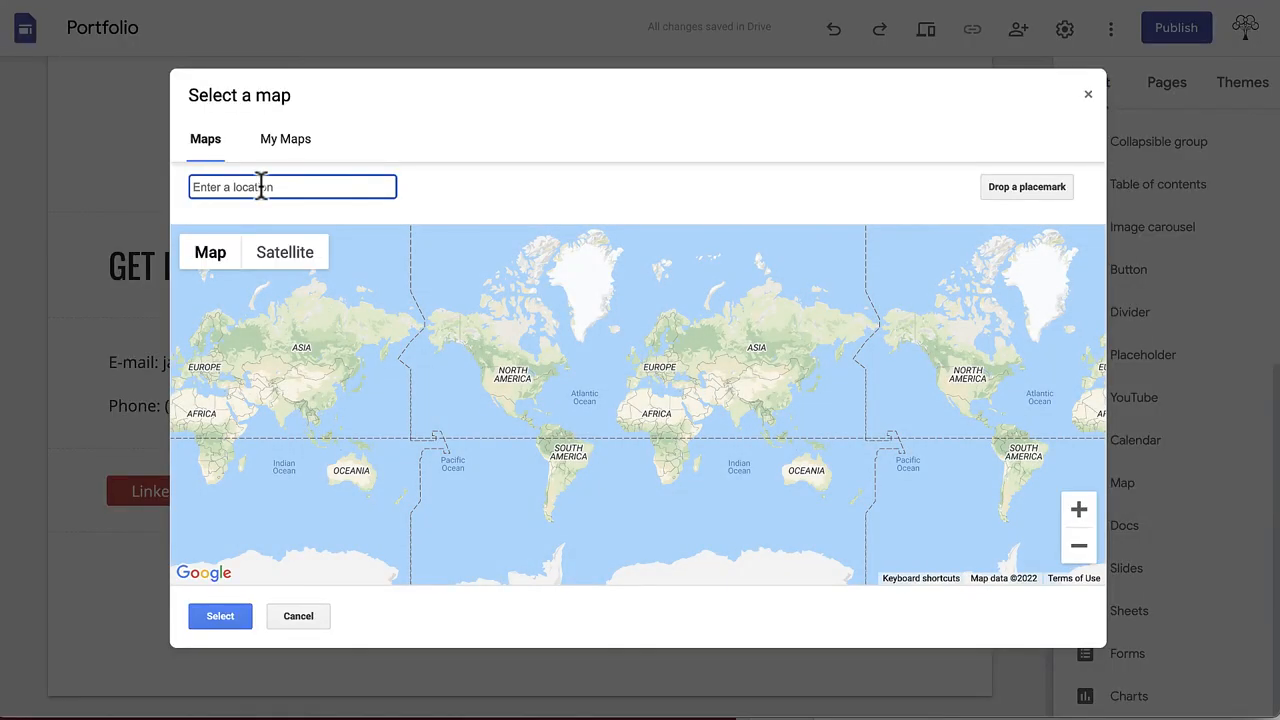
type("ottawa")
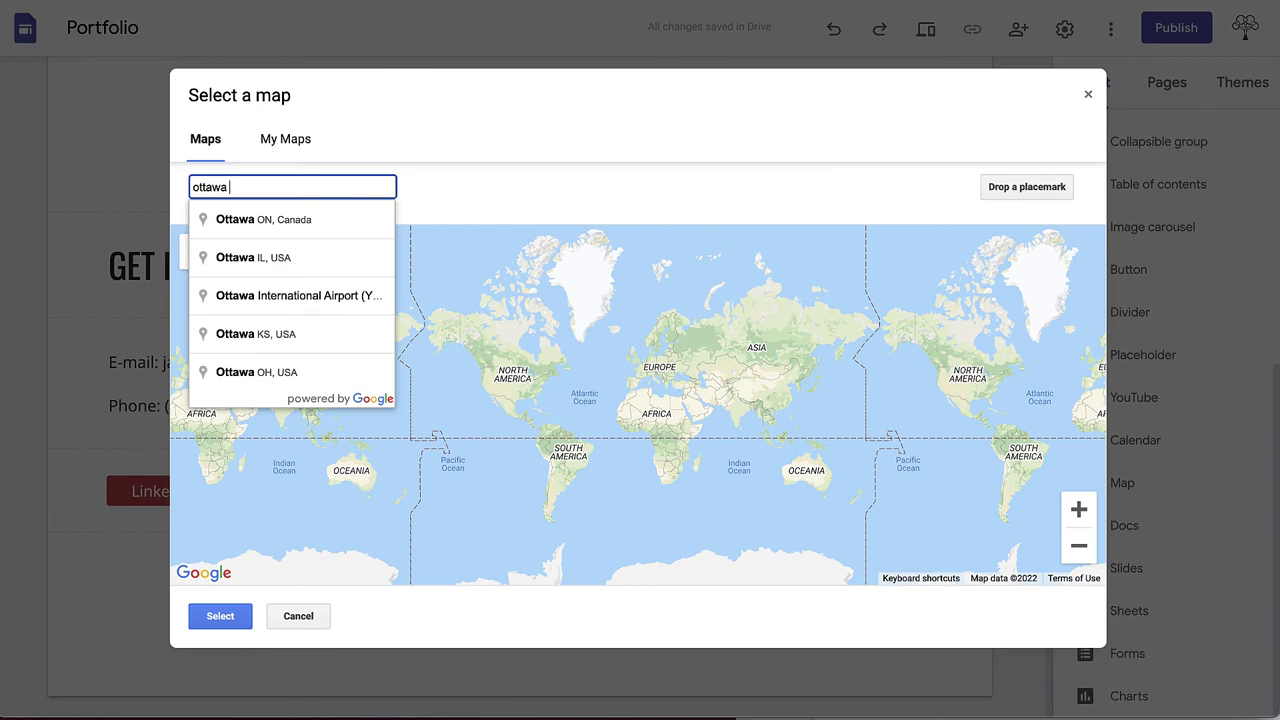
key("Down")
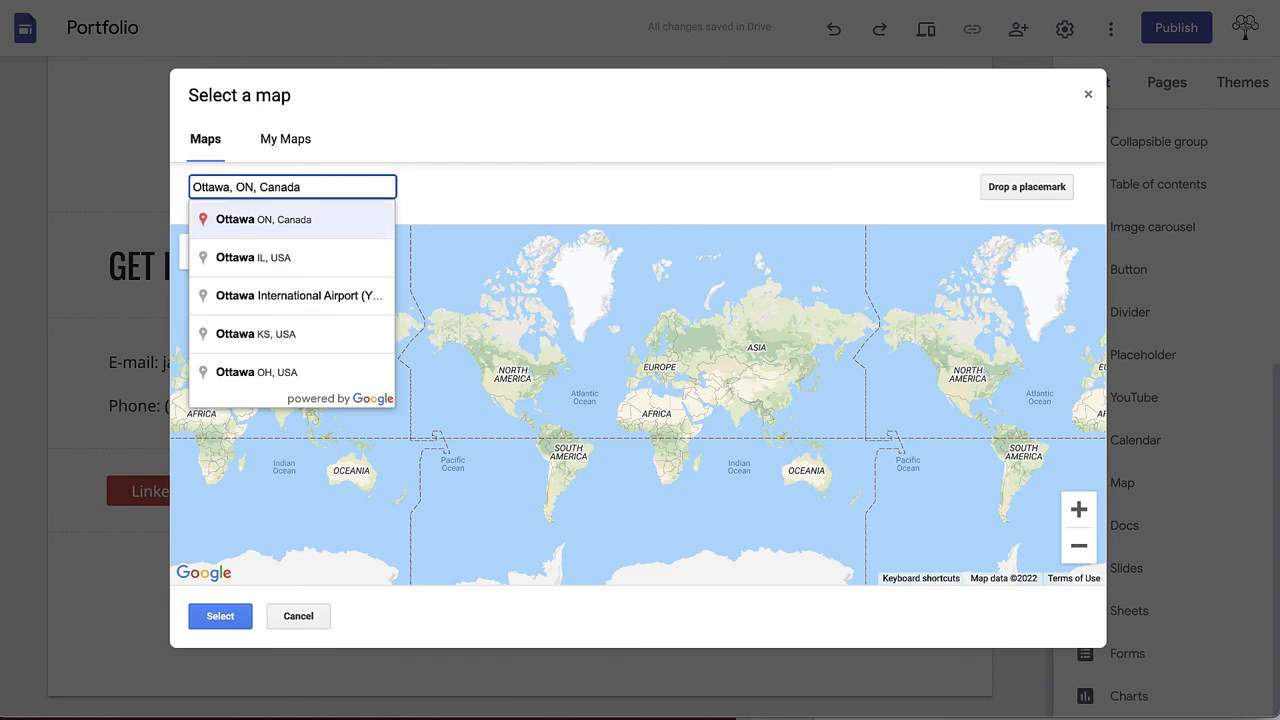
key("Return")
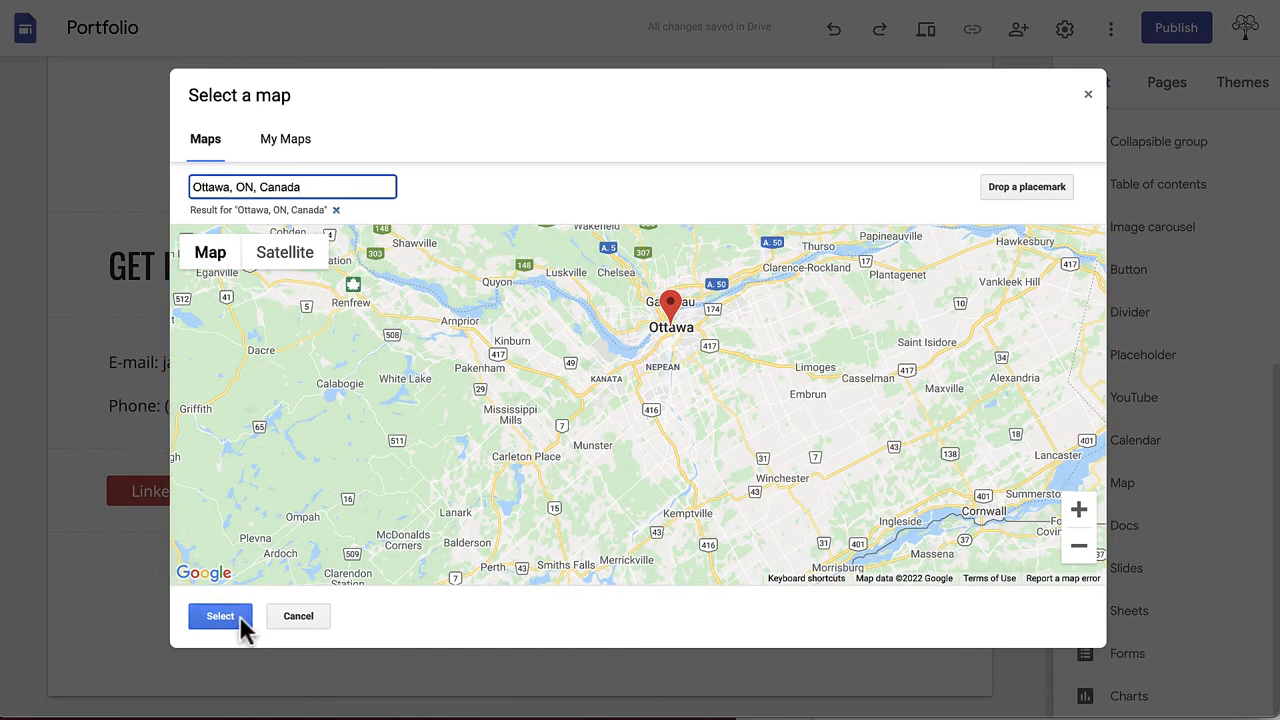
left_click(220, 616)
scroll(236, 614, "up", 3)
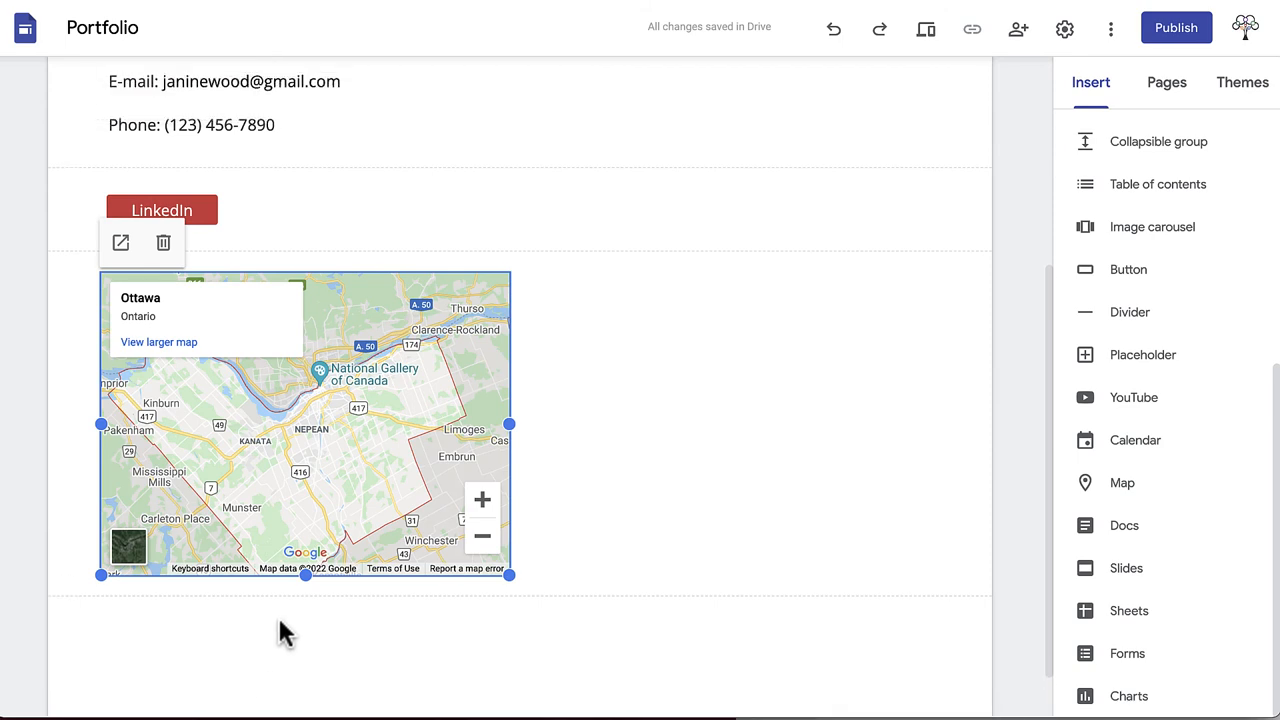
mouse_move(161, 315)
left_mouse_down()
mouse_move(743, 299)
mouse_move(630, 320)
left_mouse_up()
Move the LinkedIn button into the right column and upload the contact.jpg photo.
left_click_drag(225, 210, 541, 240)
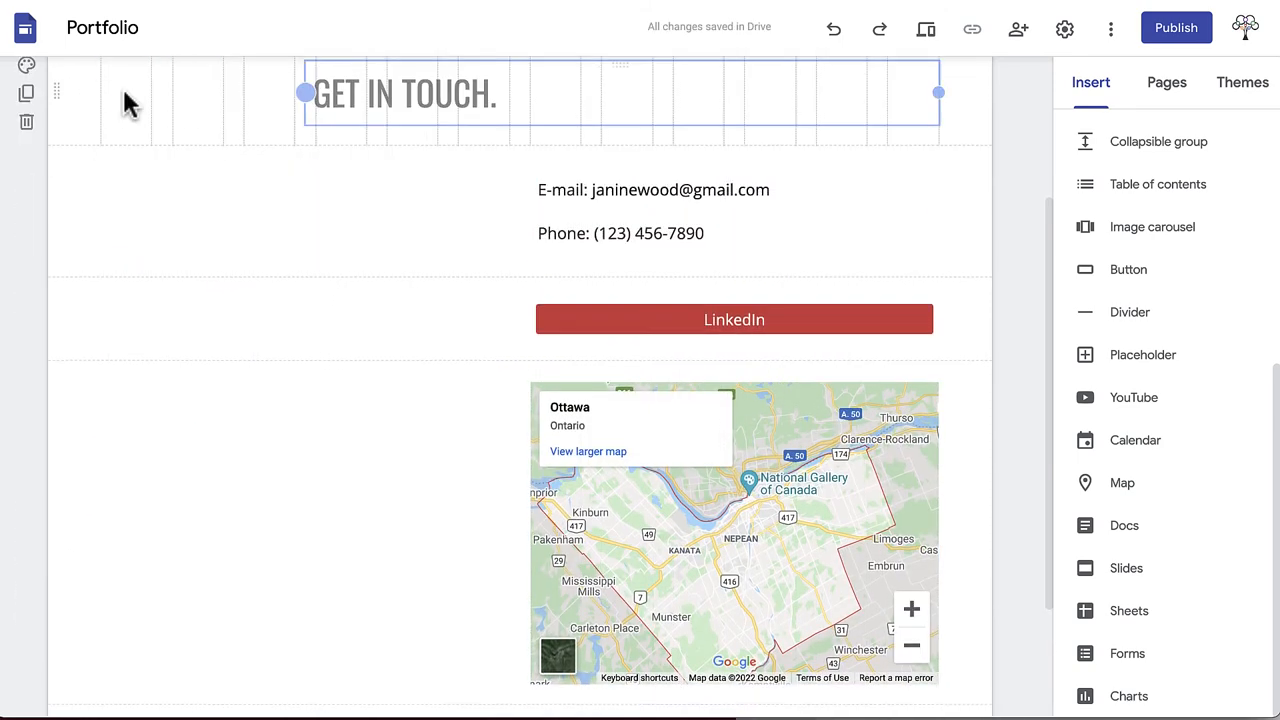
left_click_drag(120, 95, 540, 130)
scroll(460, 300, "up", 2)
scroll(1160, 300, "up", 5)
left_click(1217, 150)
left_click(1193, 211)
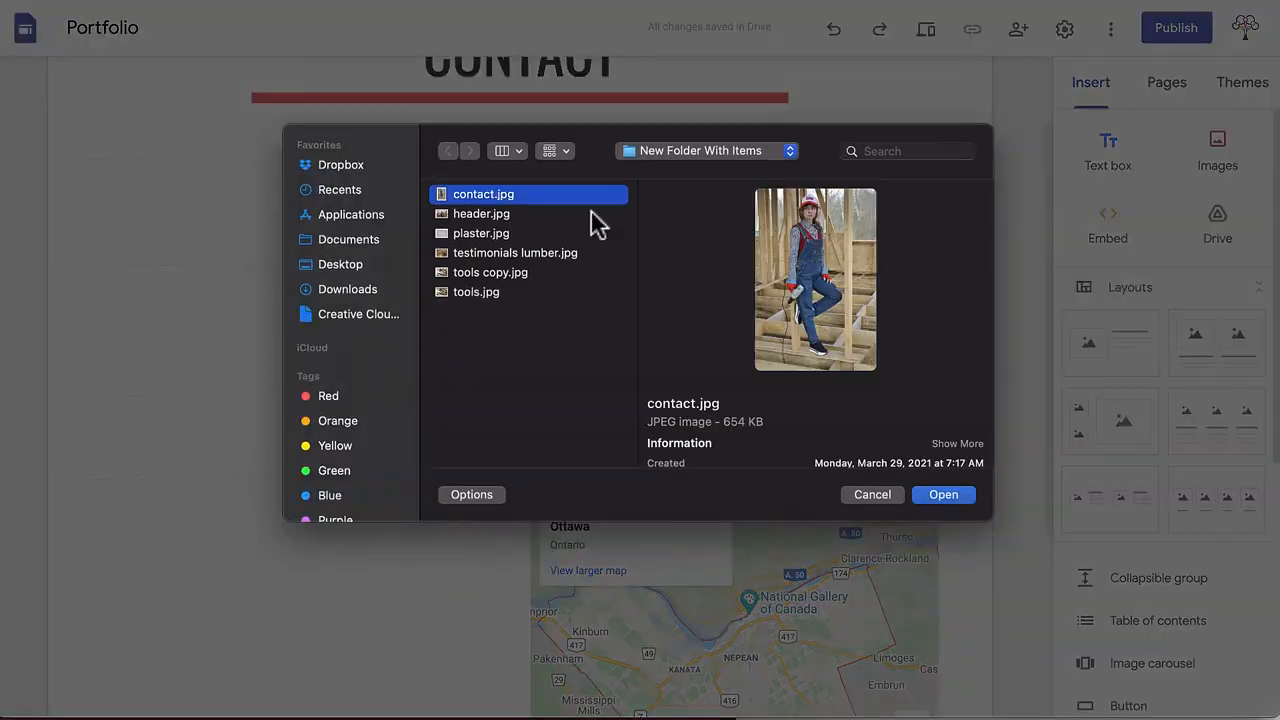
left_click(943, 491)
Stack the GET IN TOUCH. heading, contact details and Ottawa map in the right column.
left_click_drag(600, 320, 530, 200)
left_click(533, 91)
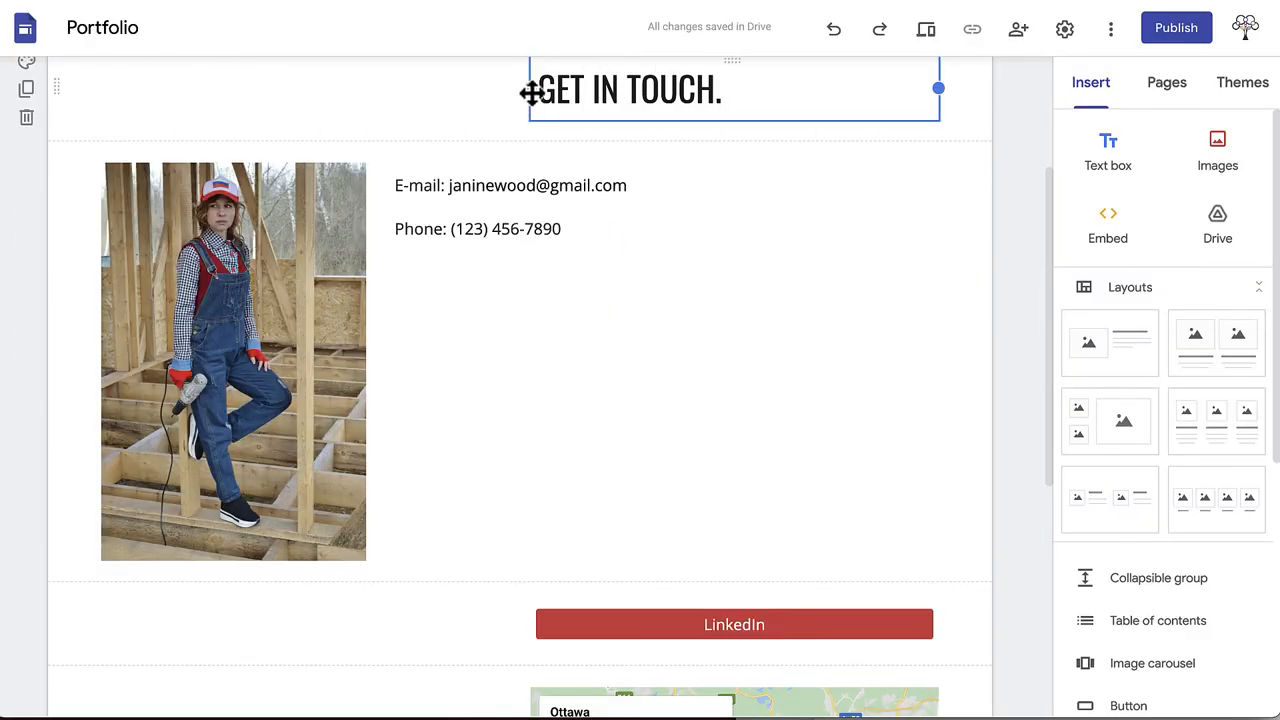
left_click_drag(533, 91, 410, 390)
scroll(500, 400, "down", 3)
left_click_drag(660, 615, 590, 250)
left_click(605, 343)
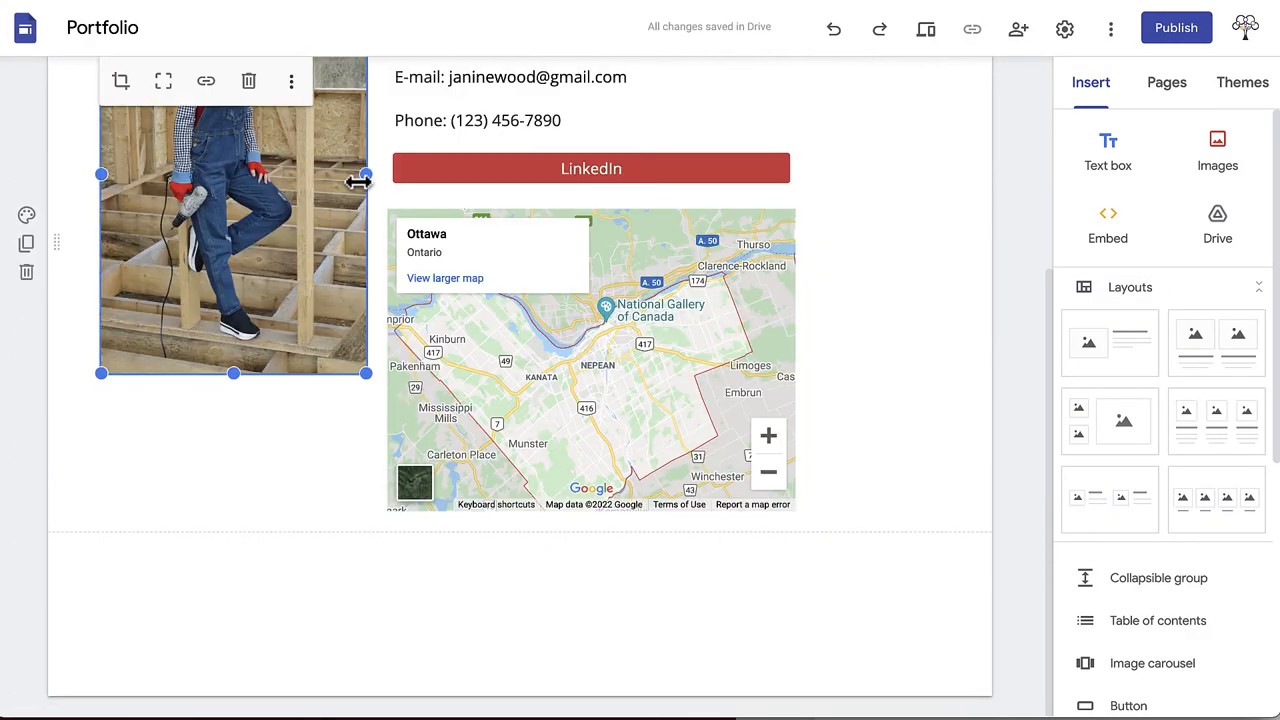
Enlarge the contact photo on the left to match the right column's height.
left_click(230, 210)
left_click_drag(366, 370, 510, 500)
left_click(325, 126)
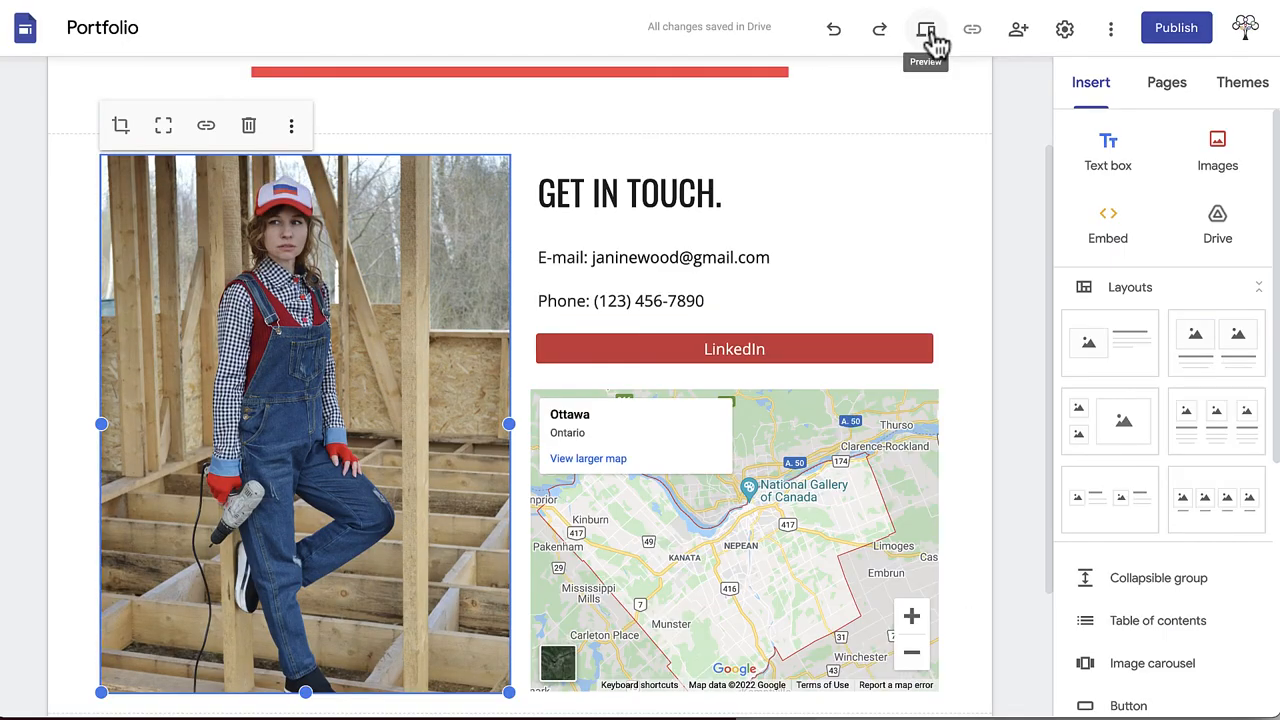
Preview the finished Contact page as visitors see it, then return to the Home page.
left_click(926, 30)
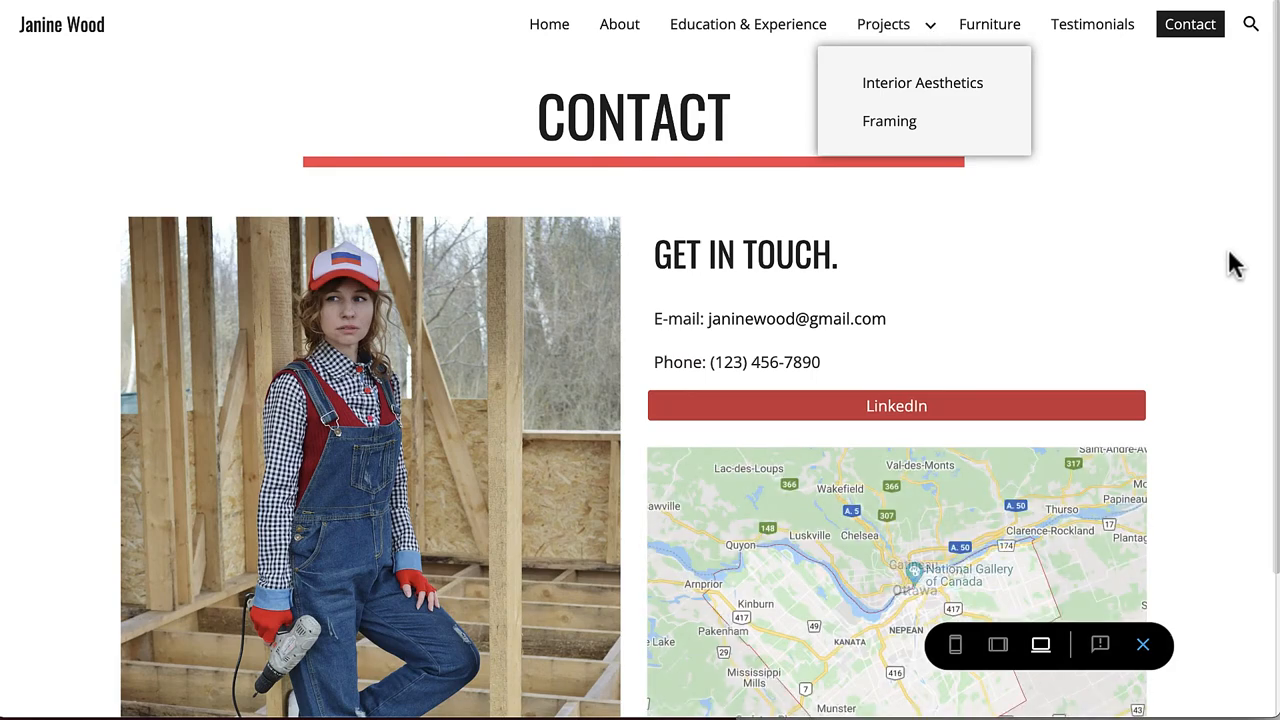
scroll(1205, 264, "down", 2)
scroll(1205, 264, "up", 2)
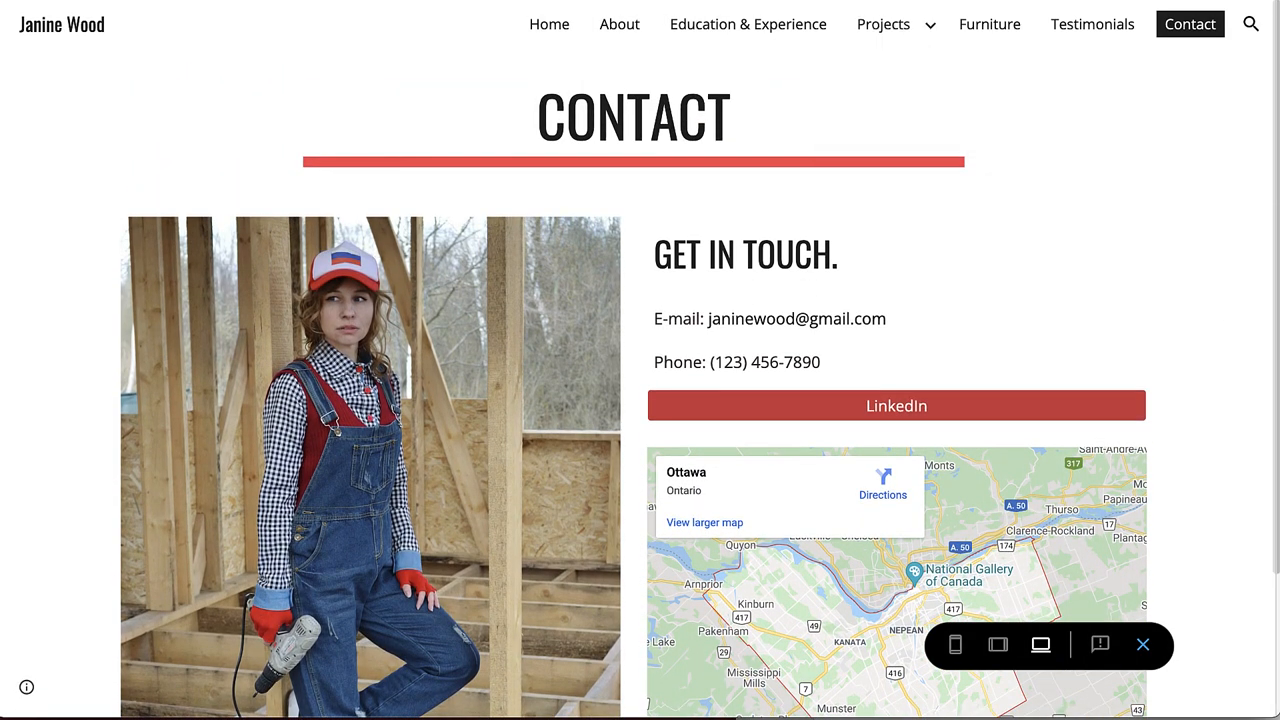
scroll(1207, 285, "down", 5)
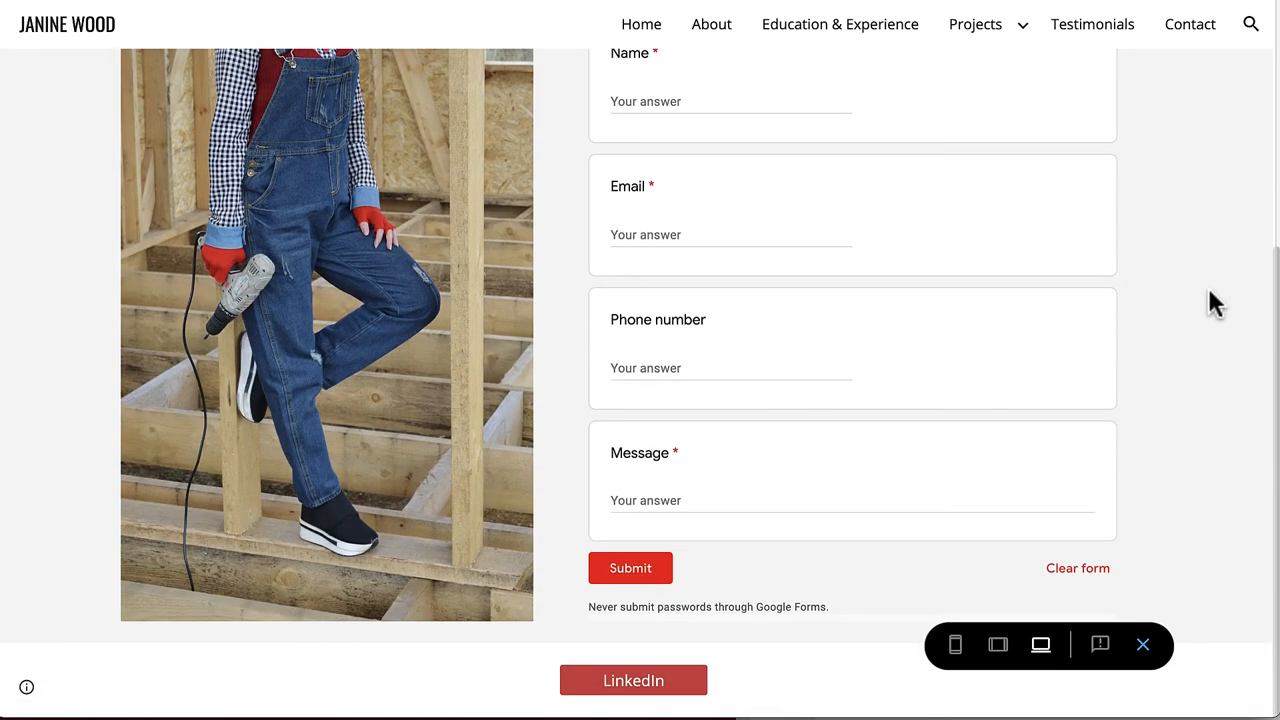
scroll(1213, 302, "up", 5)
scroll(1213, 302, "up", 3)
left_click(641, 24)
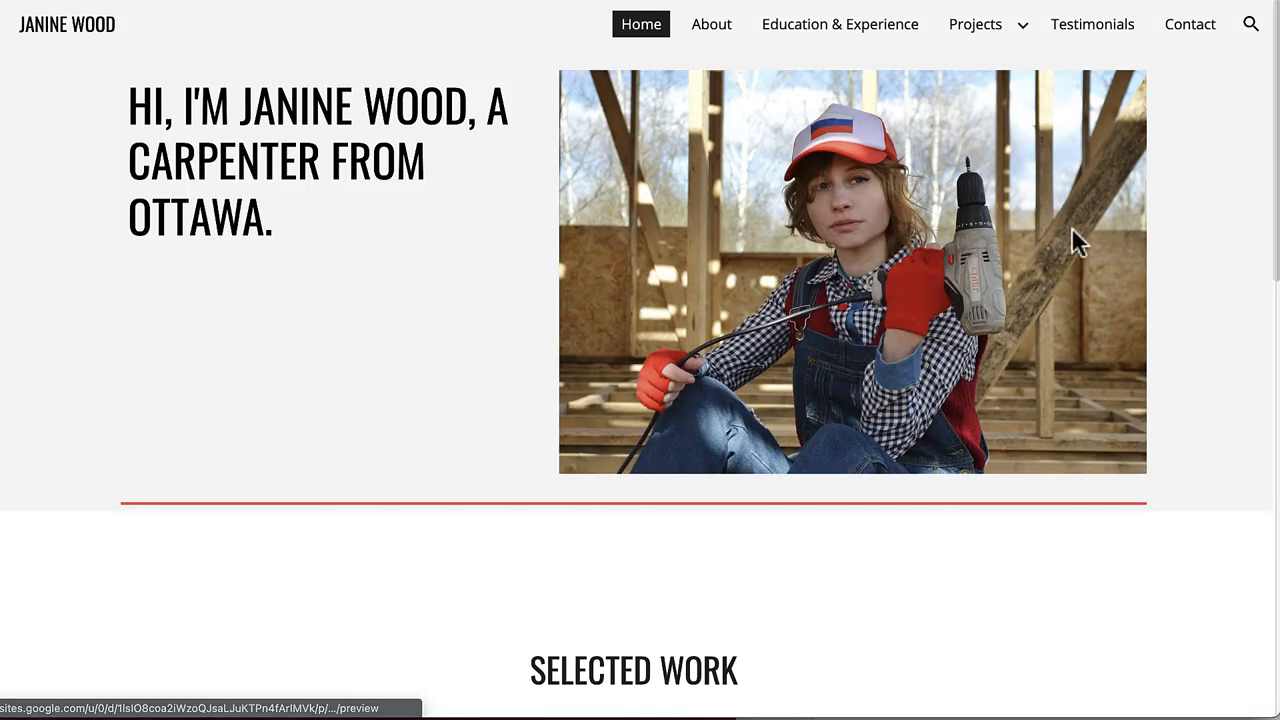
scroll(1198, 285, "down", 5)
scroll(1198, 285, "down", 5)
scroll(1198, 285, "down", 4)
scroll(1198, 285, "up", 3)
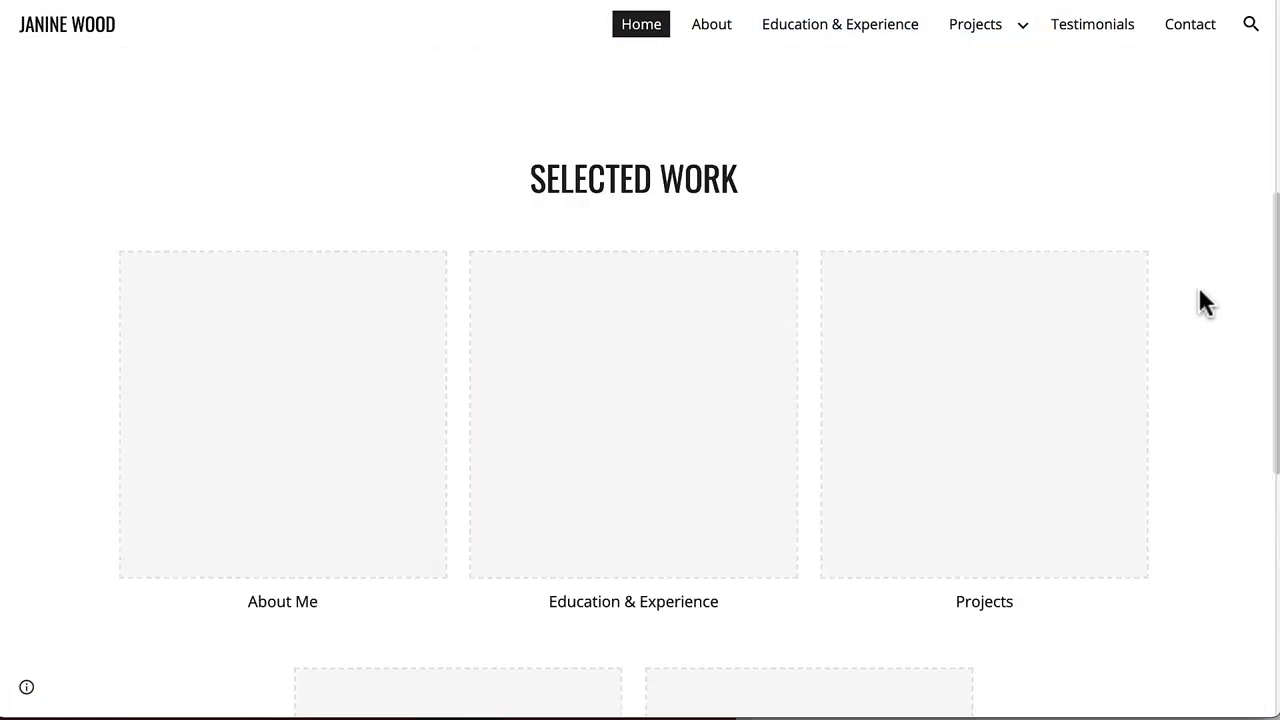
scroll(1198, 285, "up", 5)
scroll(1198, 285, "up", 2)
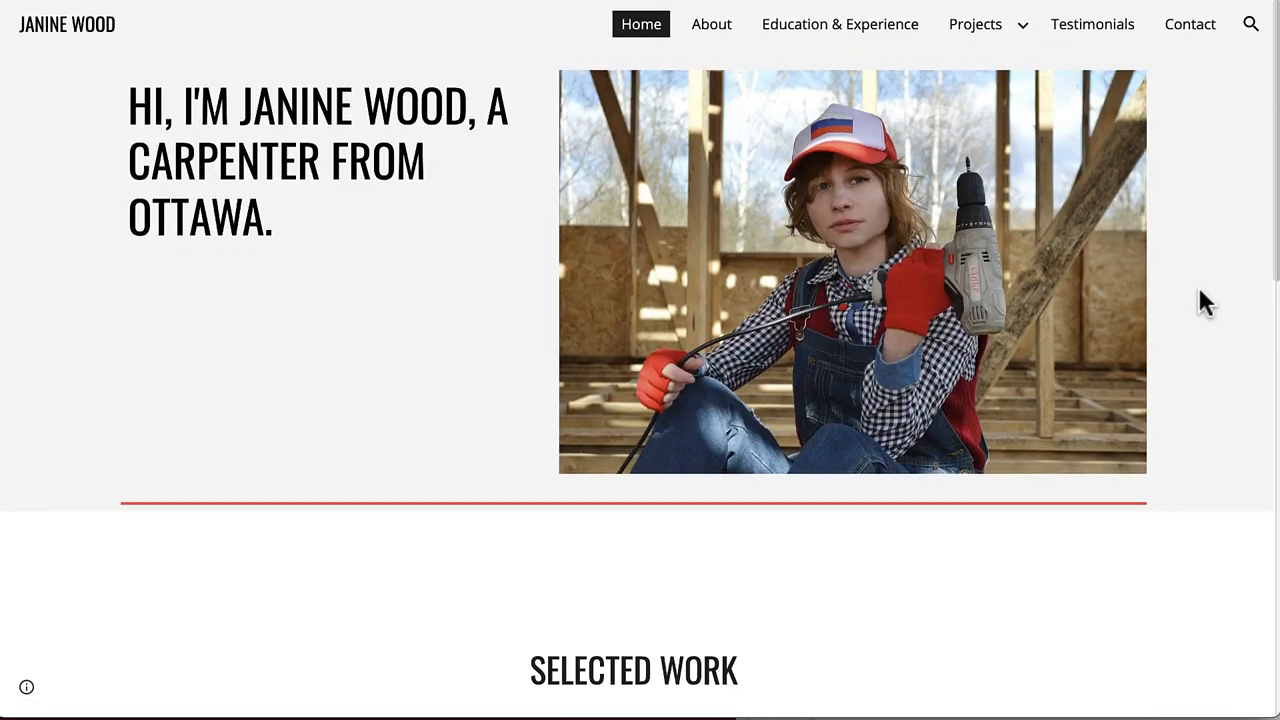